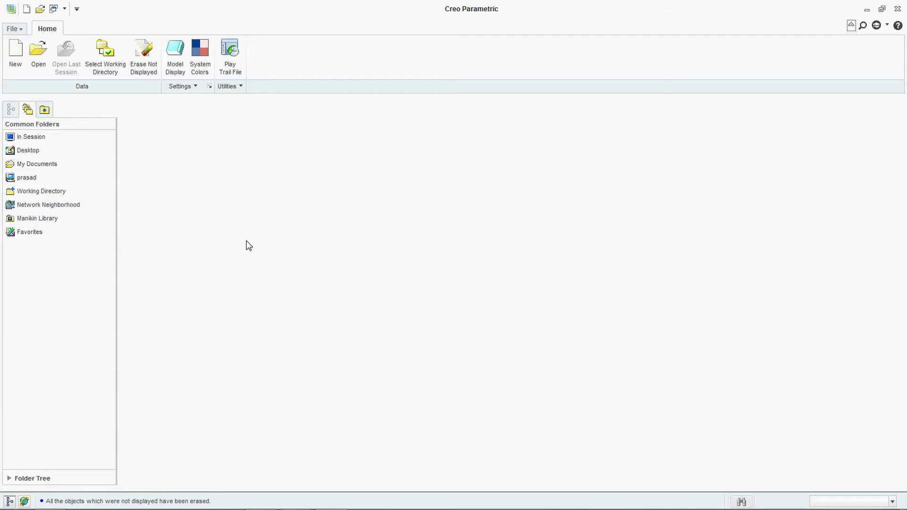
- Set the Praprash folder on the desktop as the working directory and open texture_model.prt from it
left_click(105, 61)
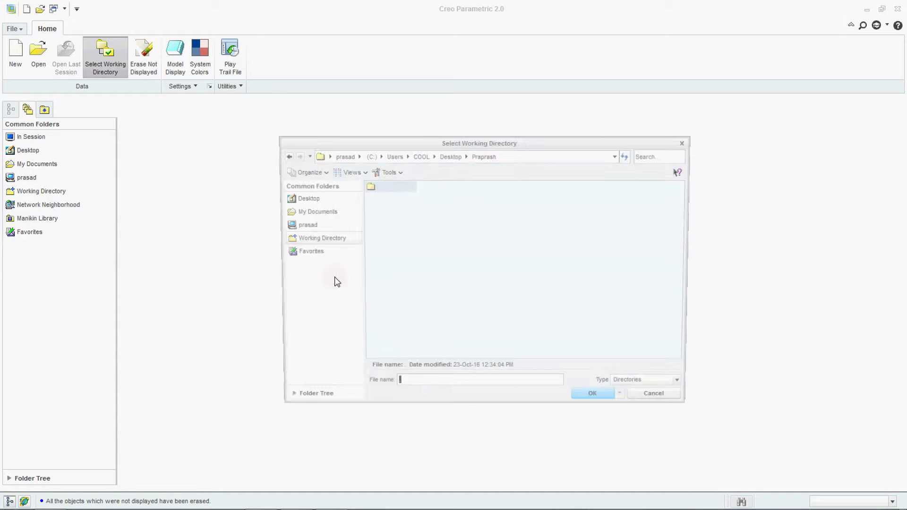
left_click(316, 252)
double_click(386, 208)
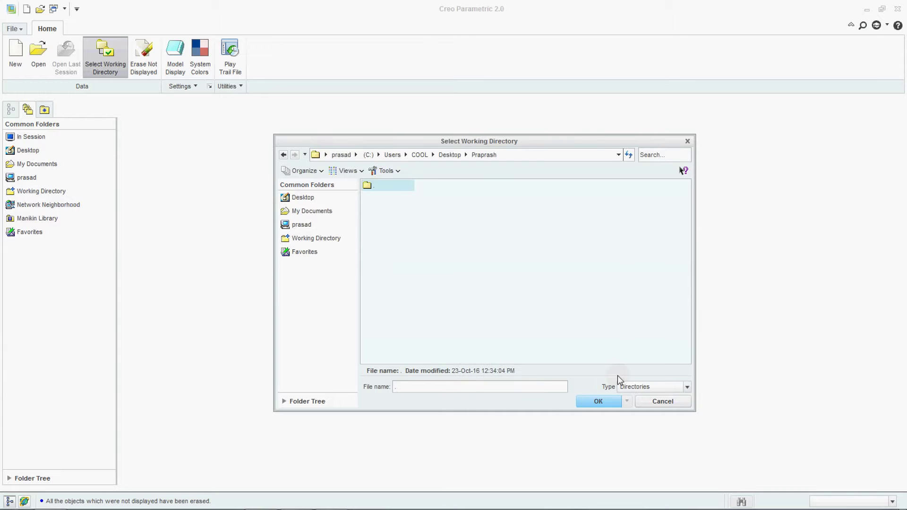
left_click(598, 402)
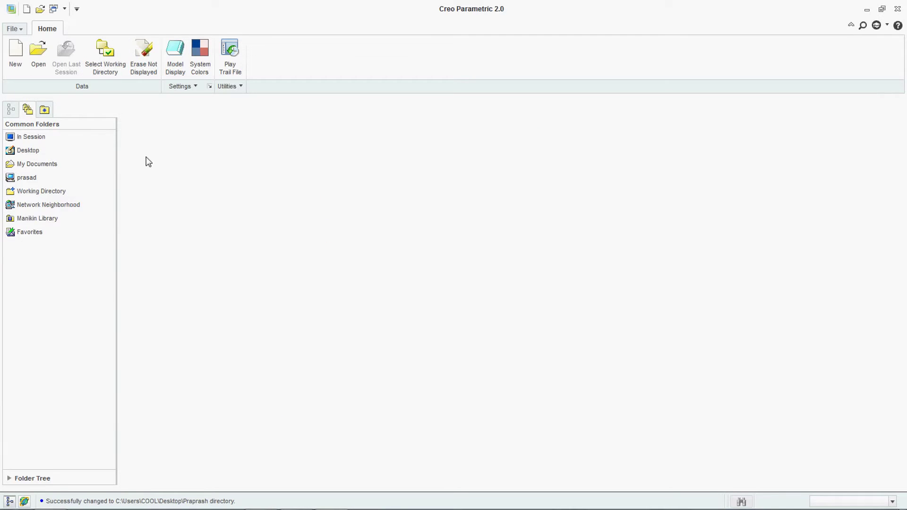
left_click(39, 52)
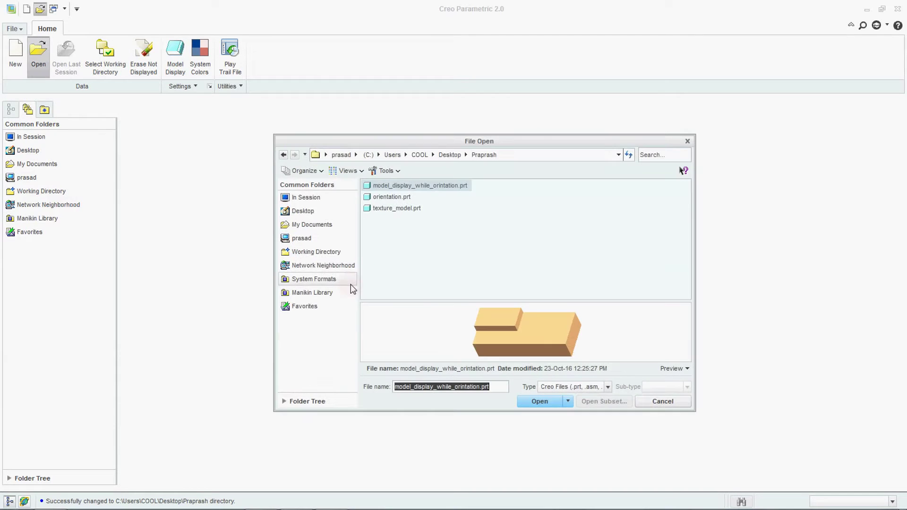
double_click(388, 209)
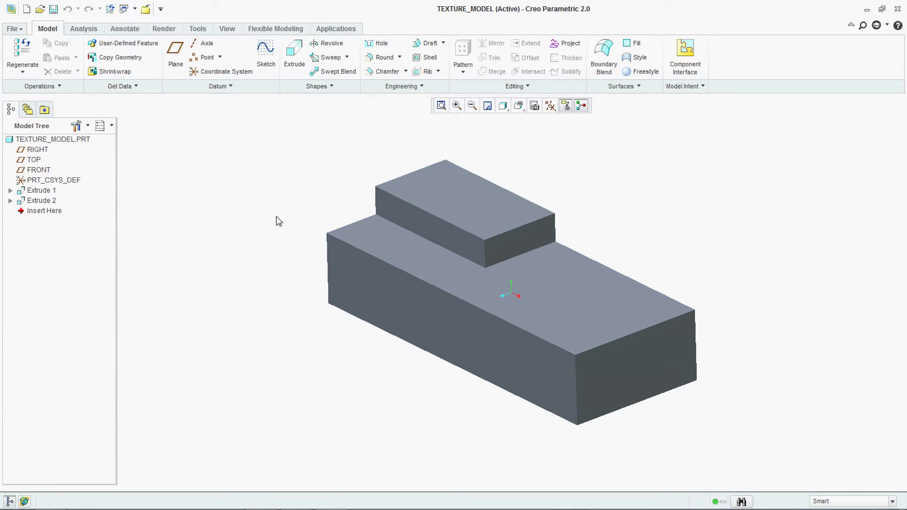
- Turn on the display of textures on shaded models in the model display options and accept the change
left_click(19, 29)
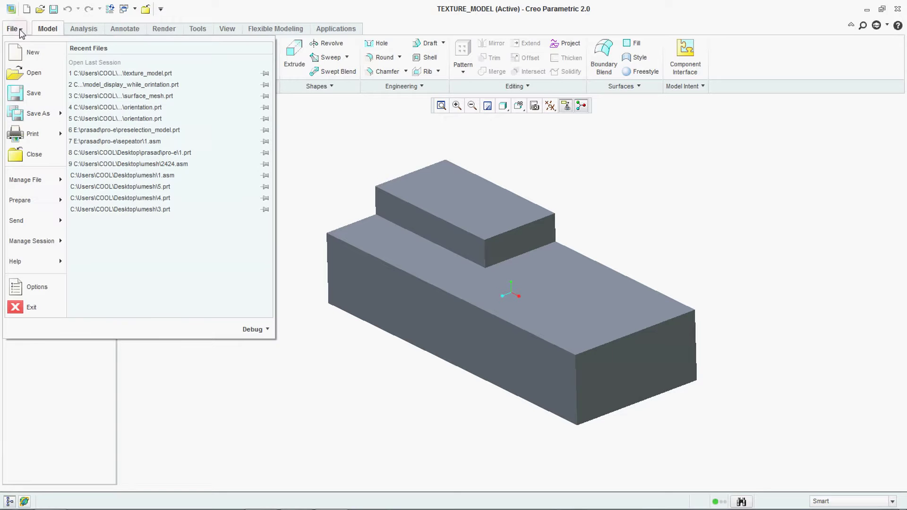
left_click(44, 289)
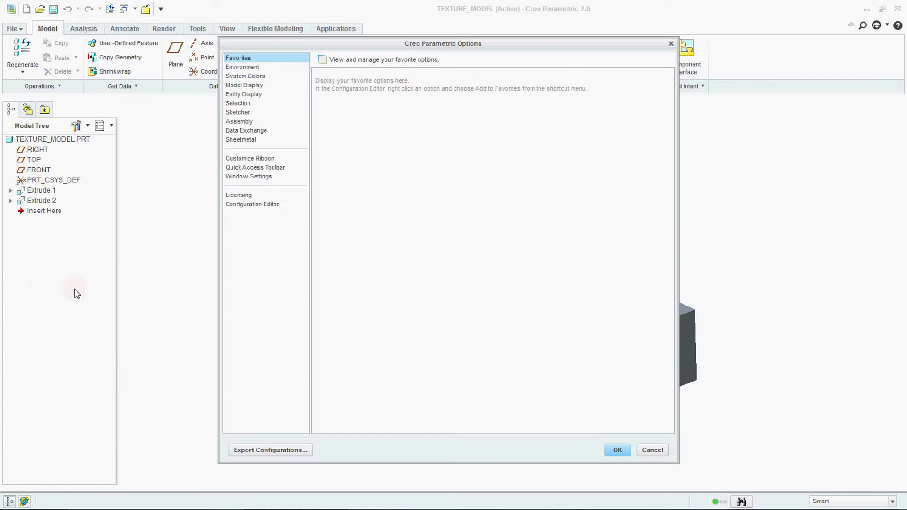
left_click(249, 86)
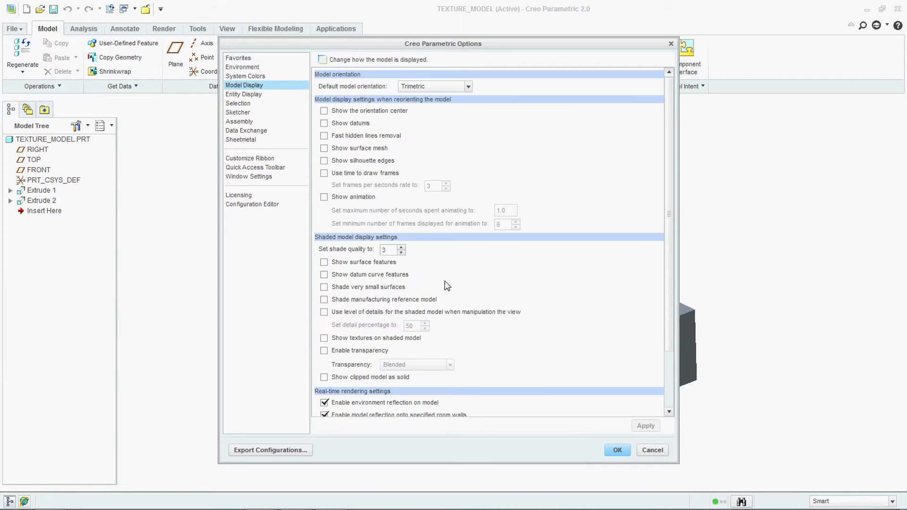
scroll(439, 281, "down", 1)
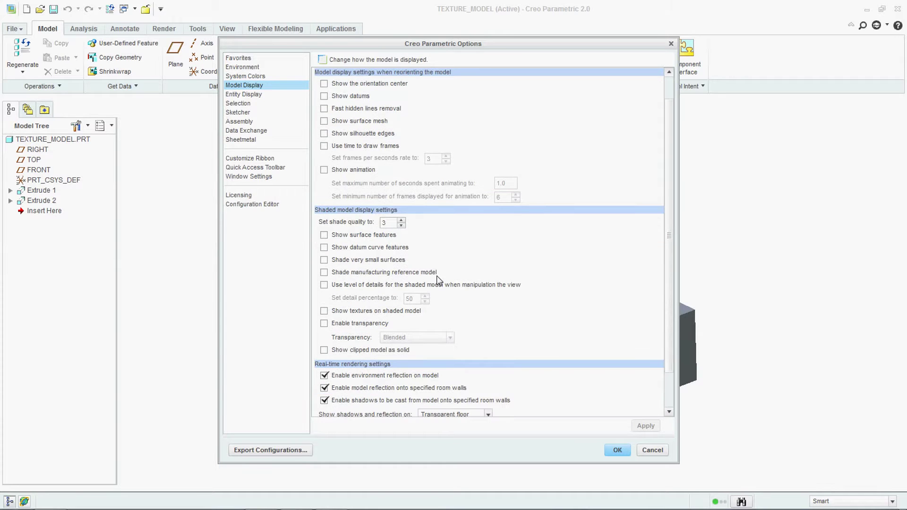
left_click(336, 312)
left_click(618, 450)
left_click(446, 300)
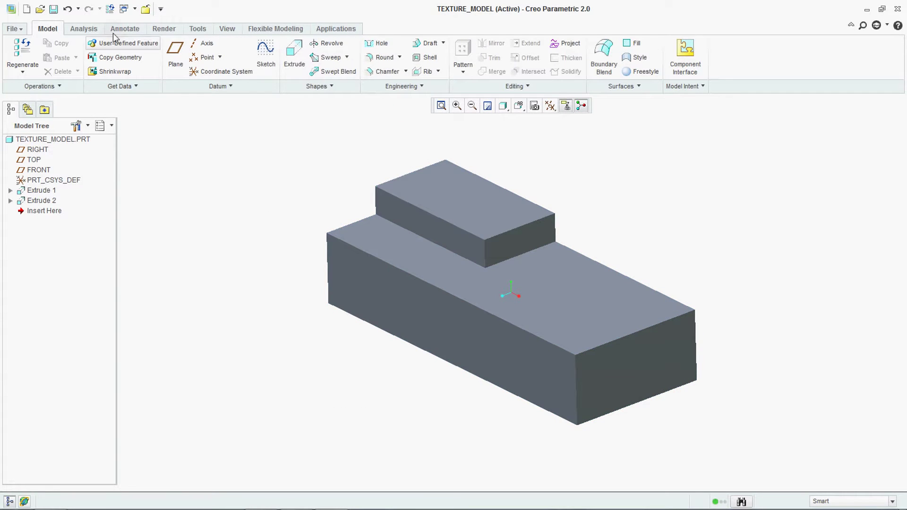
- Create a new appearance from the first one in My Appearances and move its editor clear of the model
left_click(164, 29)
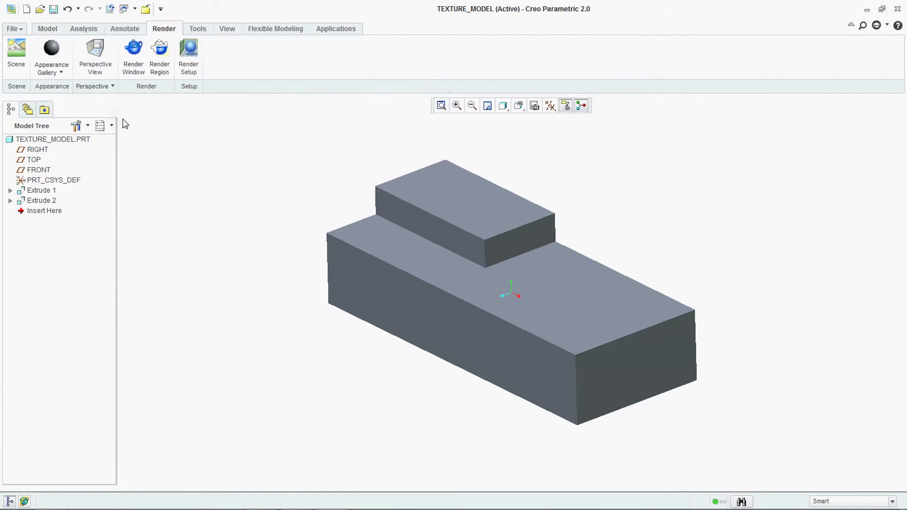
left_click(61, 73)
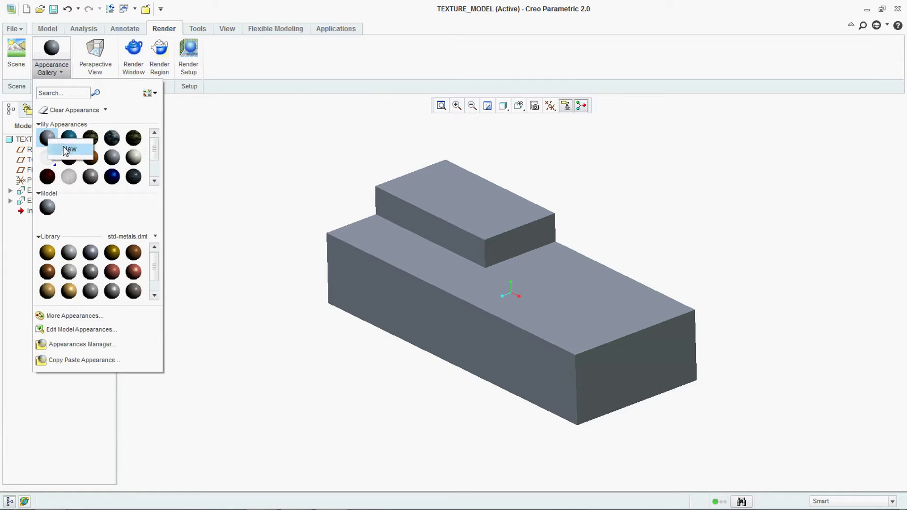
double_click(48, 139)
left_click_drag(403, 49, 74, 49)
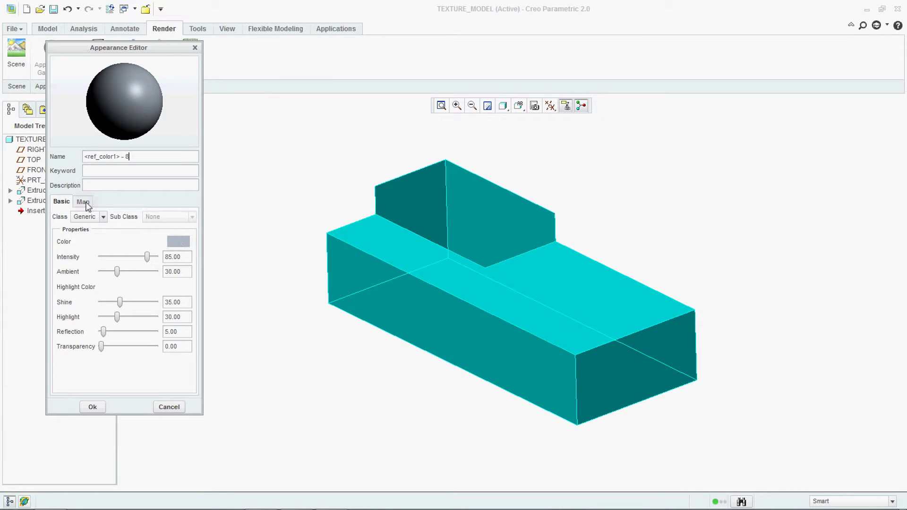
- Set the new appearance's bump map to Image and load maple.tx3 from the wood textures folder
left_click(84, 203)
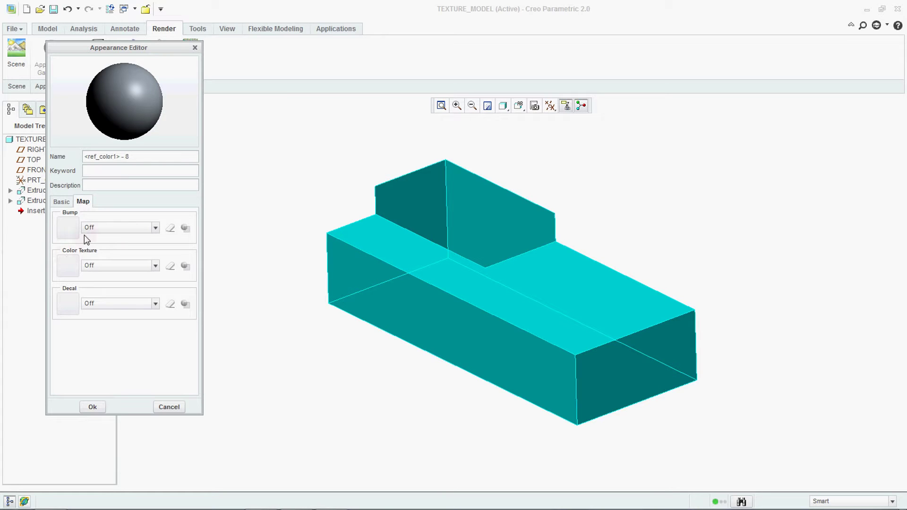
left_click(118, 227)
left_click(99, 247)
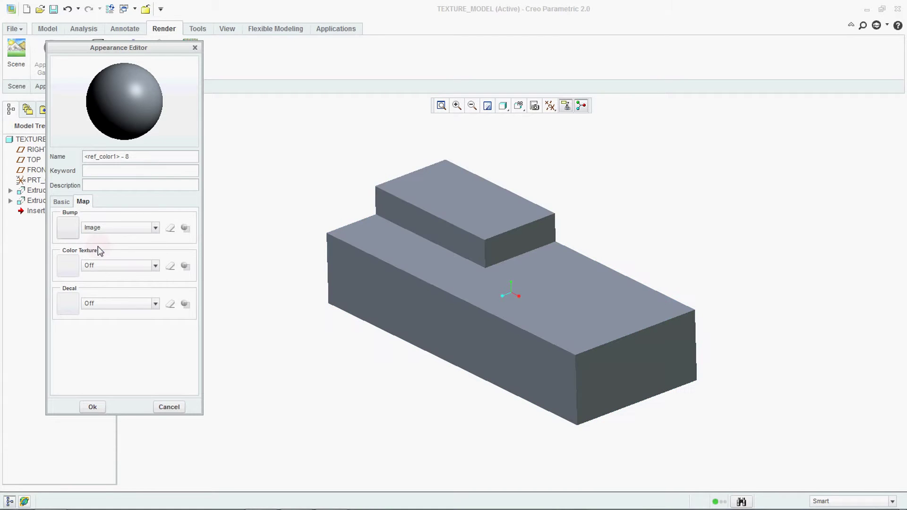
left_click(68, 226)
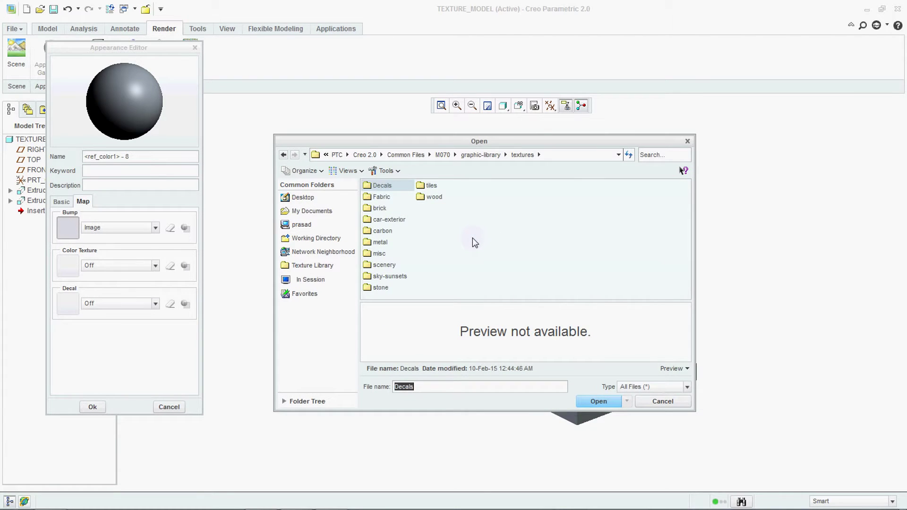
double_click(433, 197)
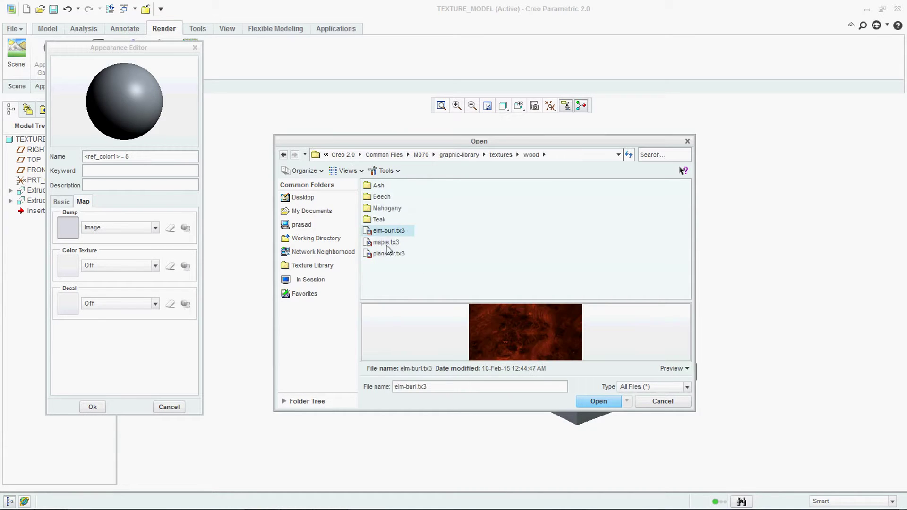
left_click(386, 243)
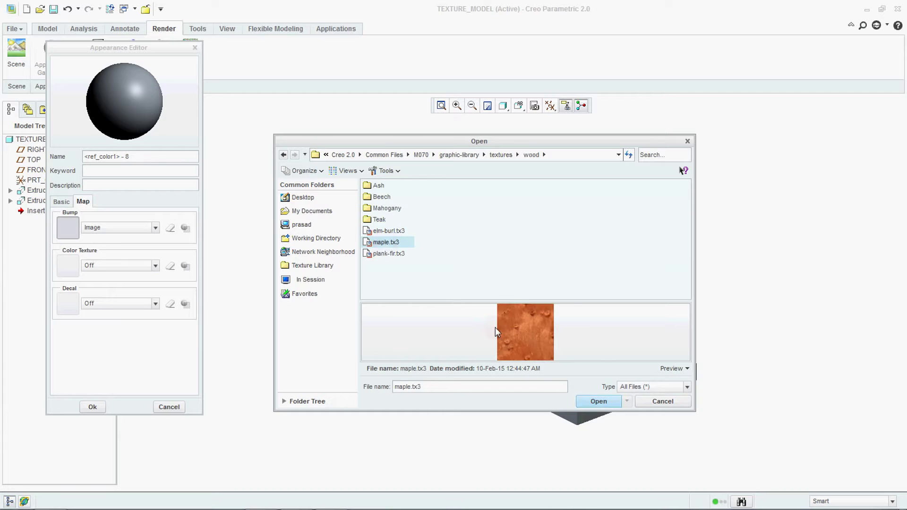
left_click(598, 401)
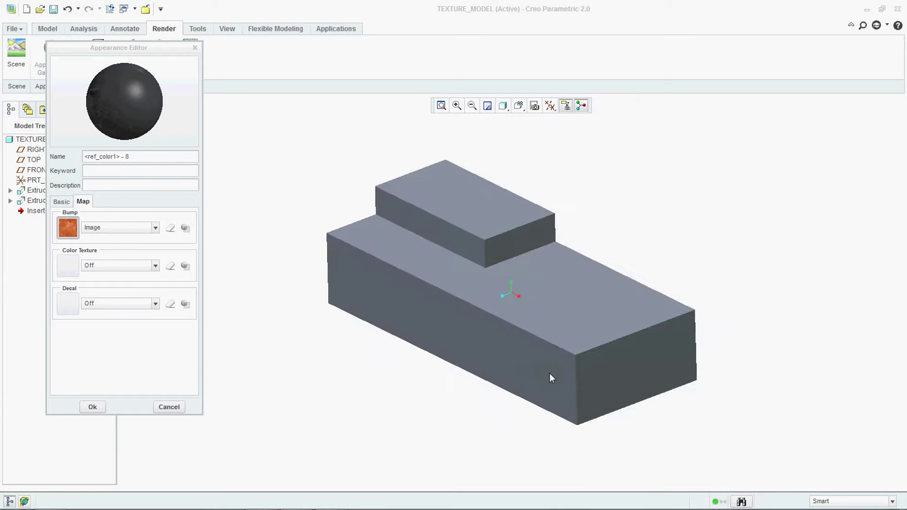
- Set the new appearance's color to yellow, about RGB 226.5, 209.9, 51.5, and accept the appearance
left_click(61, 202)
left_click(176, 244)
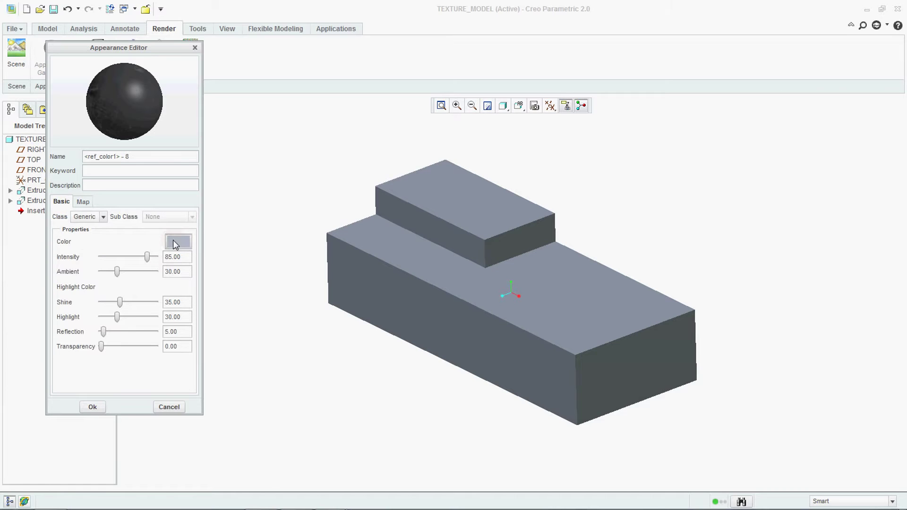
left_click_drag(845, 208, 869, 163)
left_click(893, 266)
left_click(896, 266)
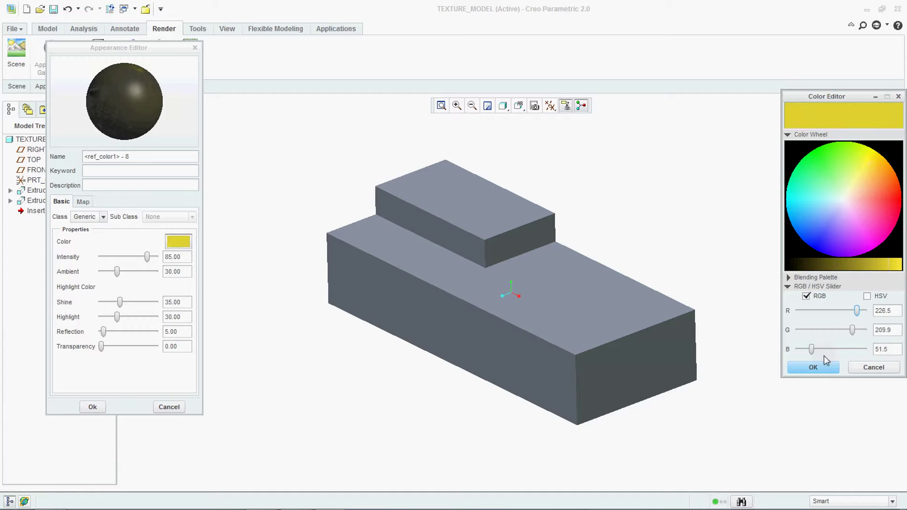
left_click(813, 368)
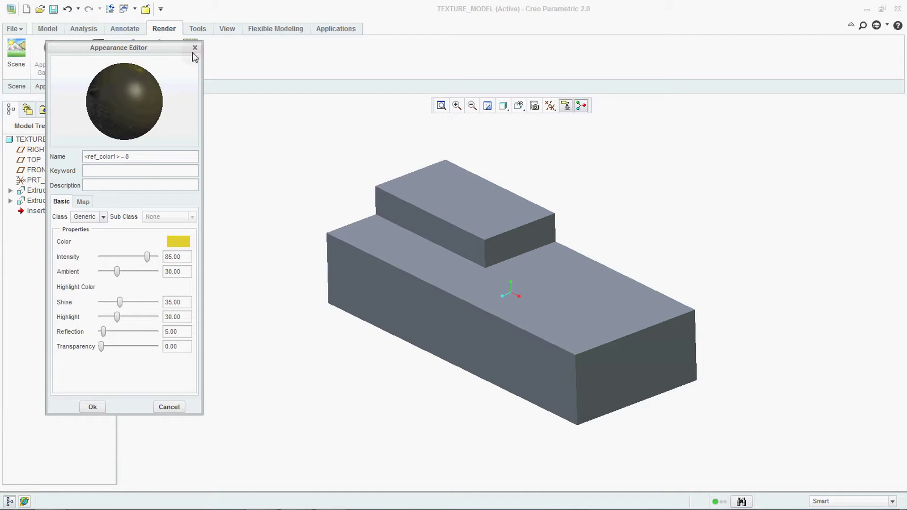
left_click(93, 408)
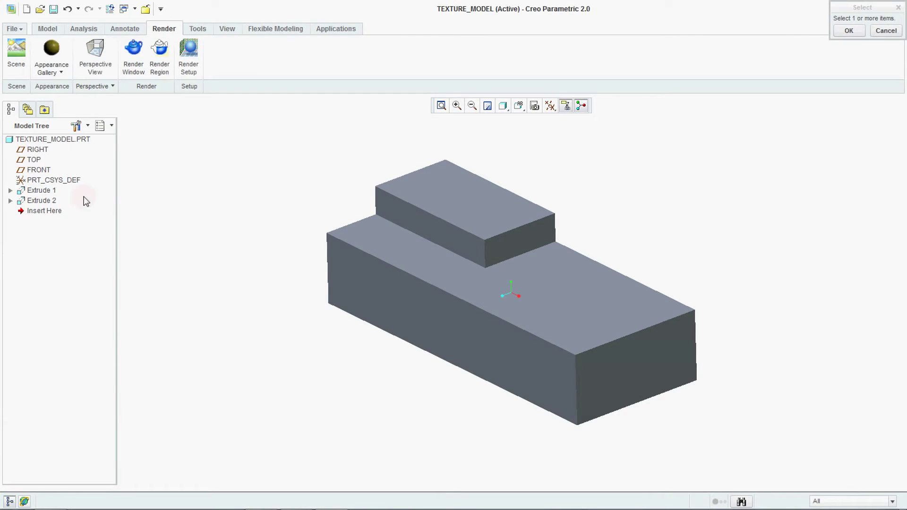
left_click(52, 51)
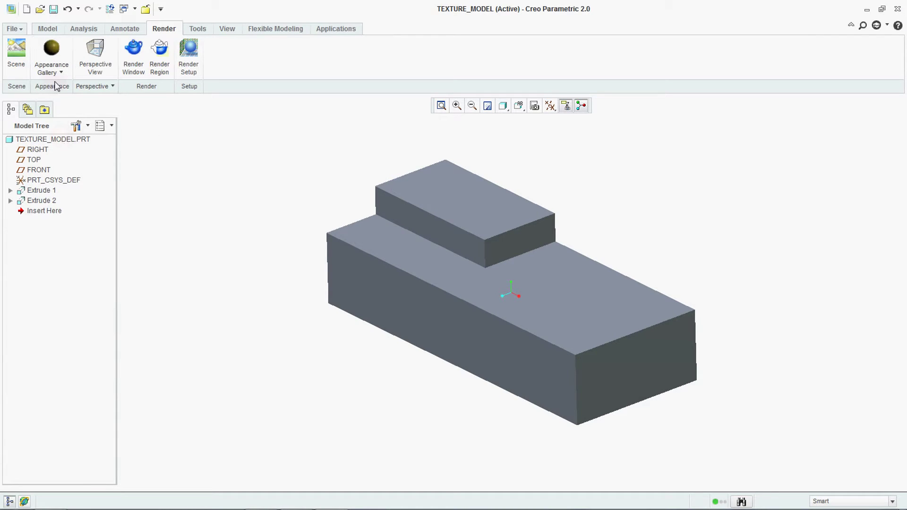
left_click(50, 140)
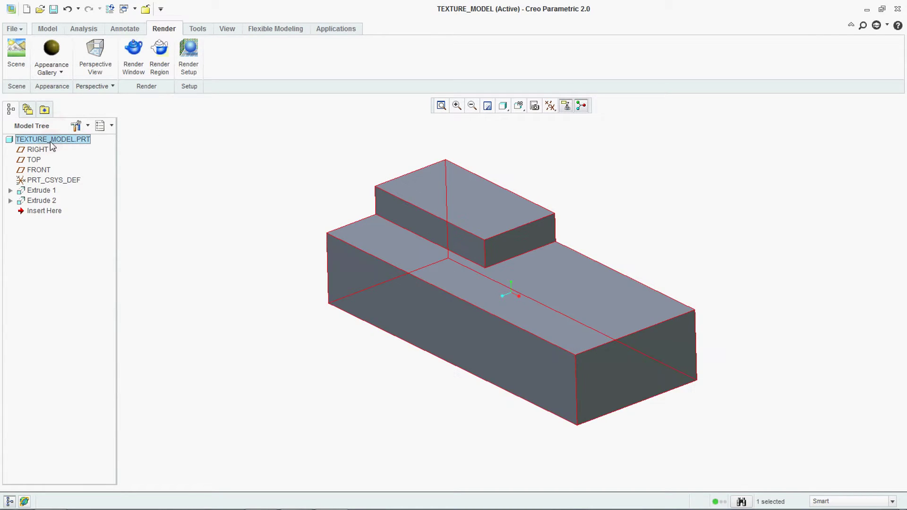
left_click(232, 281)
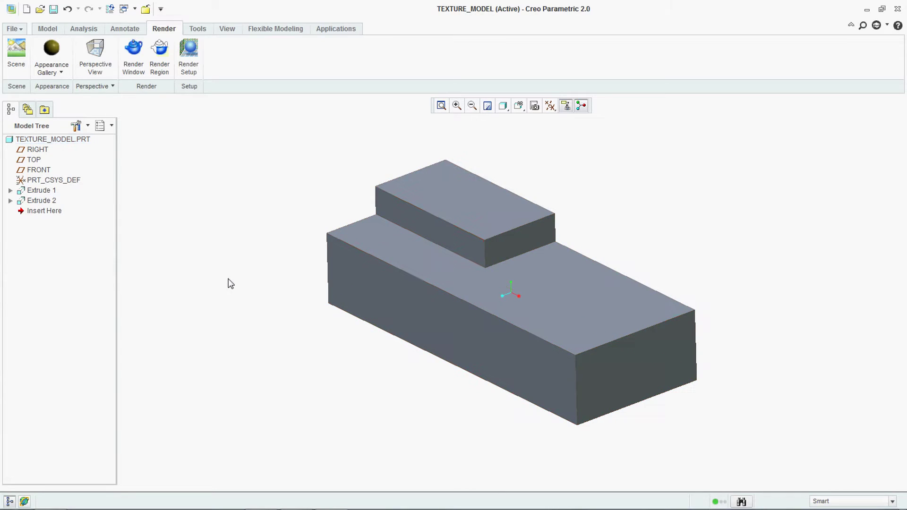
- Apply the new yellow bump-mapped appearance to the whole TEXTURE_MODEL.PRT part
left_click(52, 51)
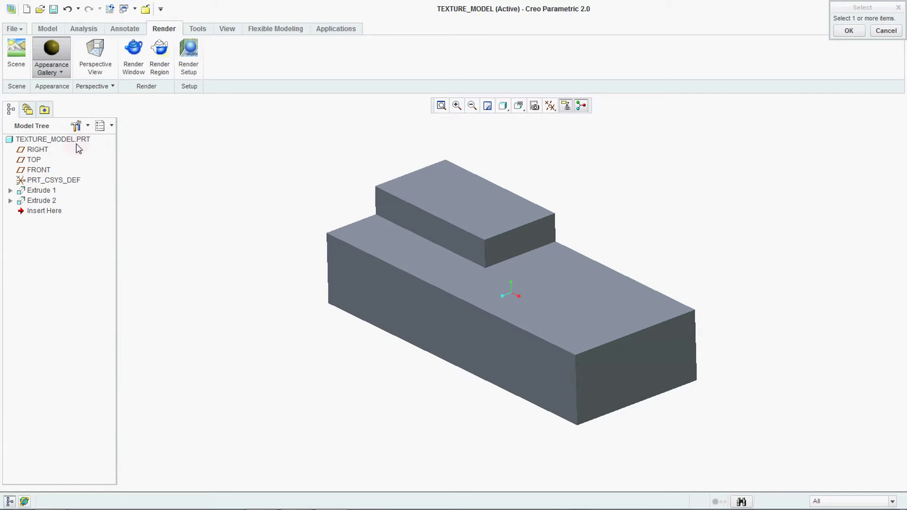
left_click(56, 139)
middle_click(263, 286)
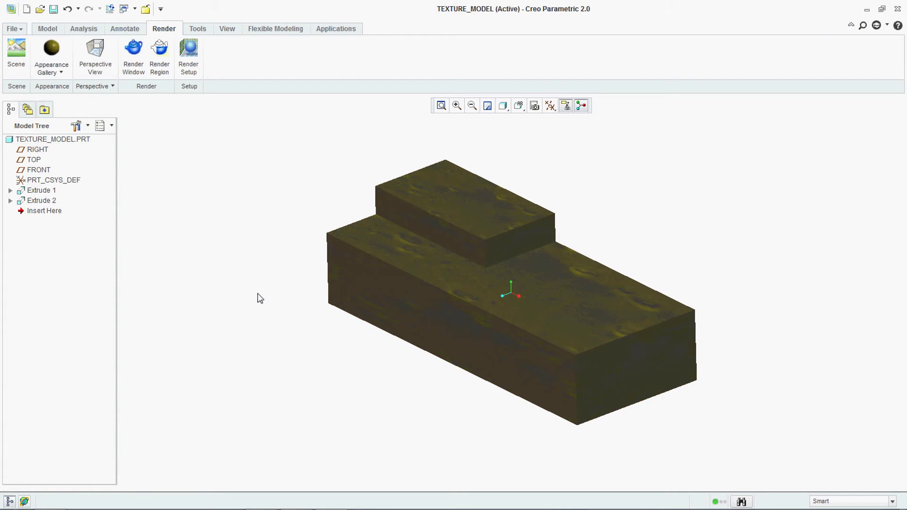
- Edit the appearance used on the model and change its color to turquoise green, about RGB 65.5, 253.8, 205.7
middle_click_drag(257, 300, 265, 334)
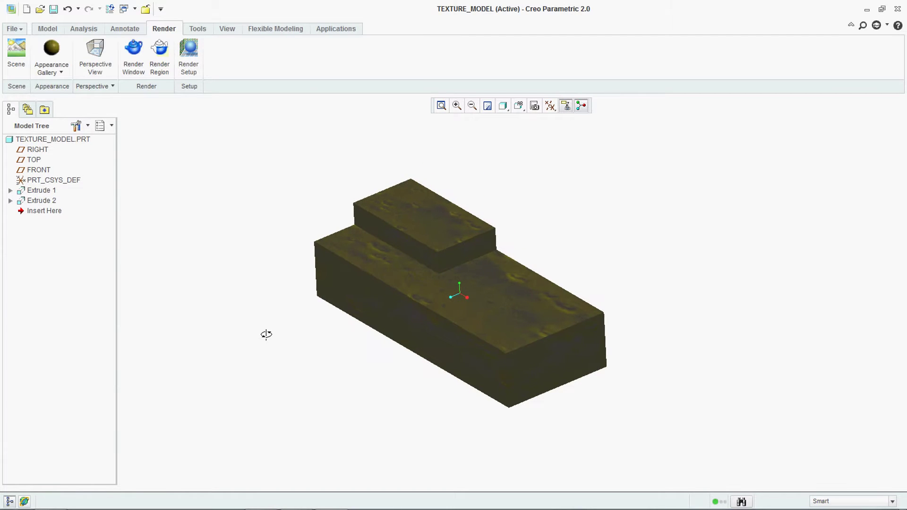
left_click(52, 71)
right_click(50, 212)
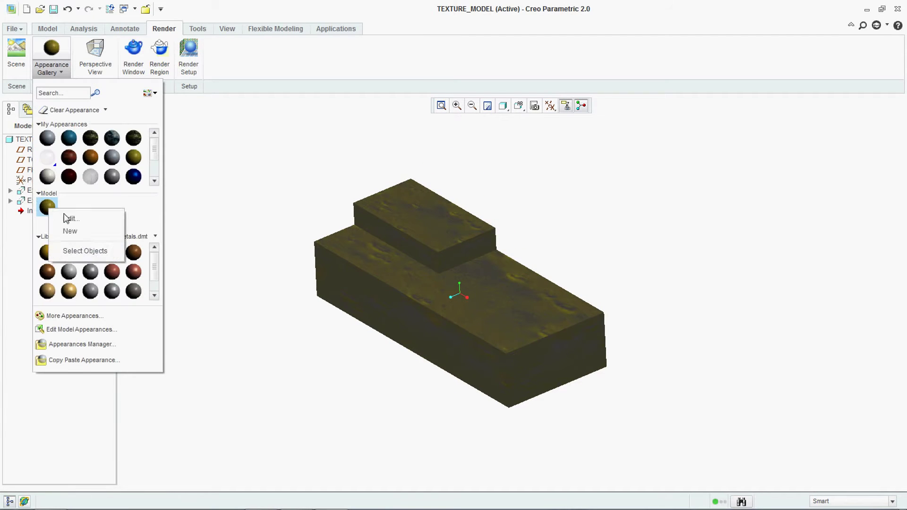
left_click(69, 218)
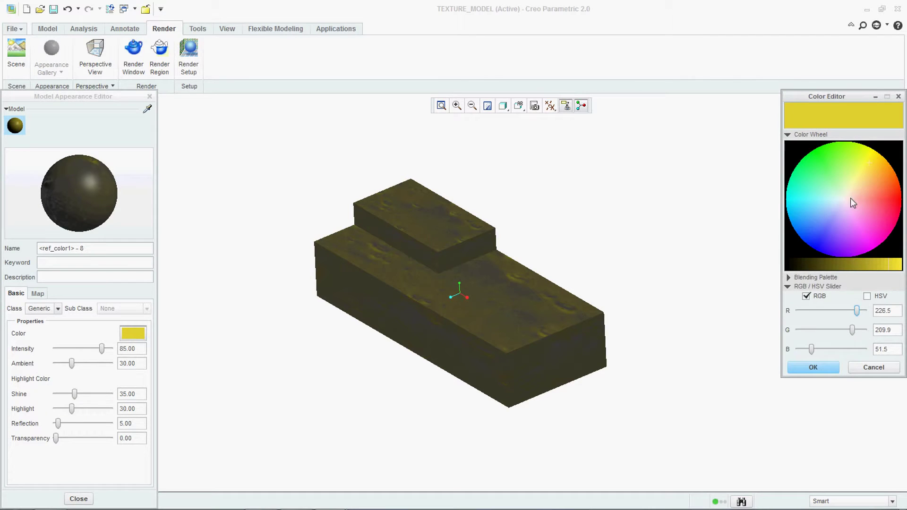
mouse_move(850, 197)
left_mouse_down()
mouse_move(880, 183)
mouse_move(883, 197)
mouse_move(842, 221)
mouse_move(829, 175)
mouse_move(811, 205)
mouse_move(812, 232)
mouse_move(825, 235)
mouse_move(803, 205)
mouse_move(815, 193)
mouse_move(803, 189)
left_mouse_up()
left_click_drag(870, 264, 905, 268)
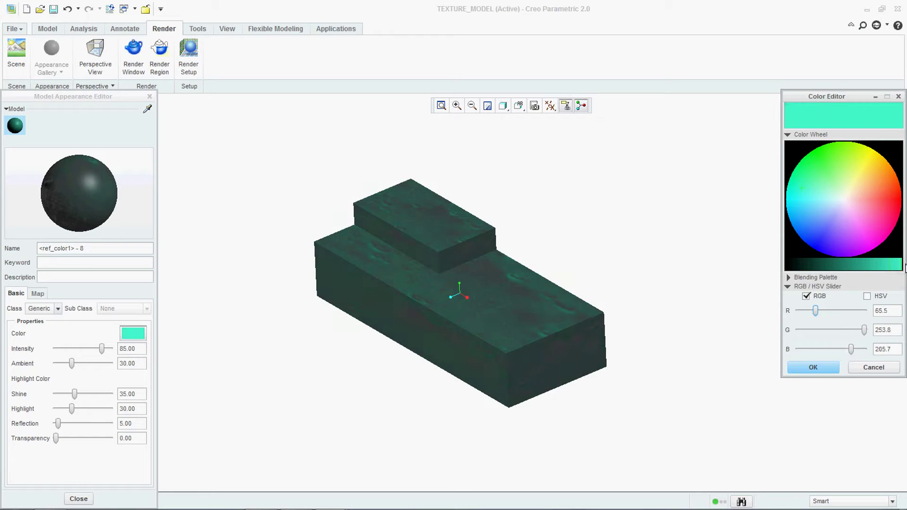
- Change the model appearance's color to light yellow, about RGB 255, 255, 109.6
left_click_drag(844, 216, 874, 159)
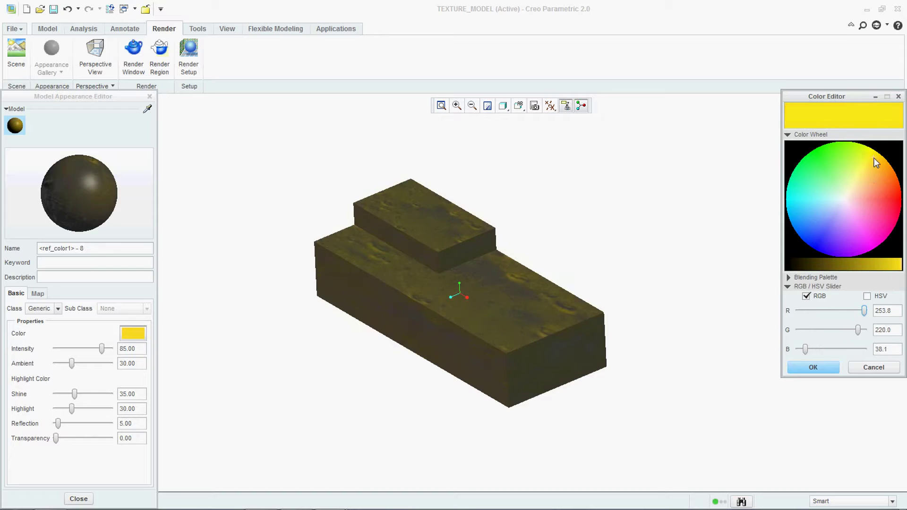
left_click(885, 264)
left_click_drag(856, 330, 875, 317)
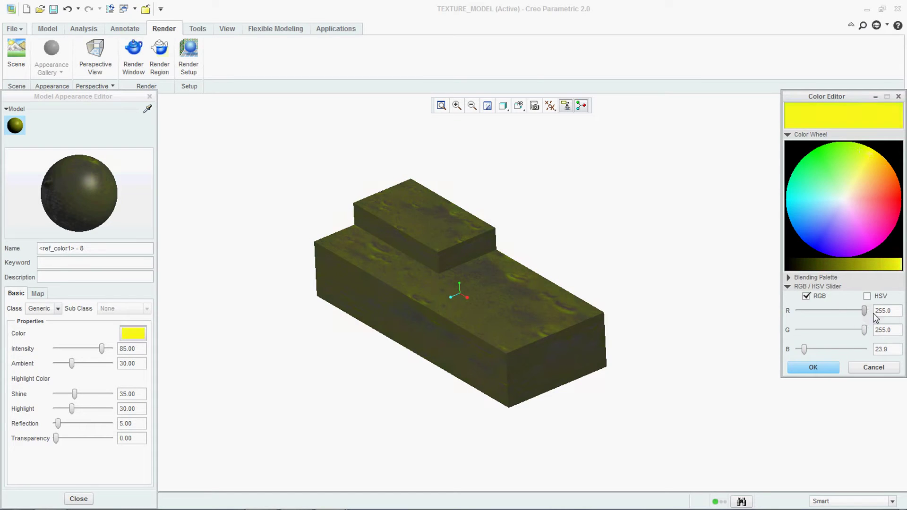
left_click_drag(804, 349, 823, 350)
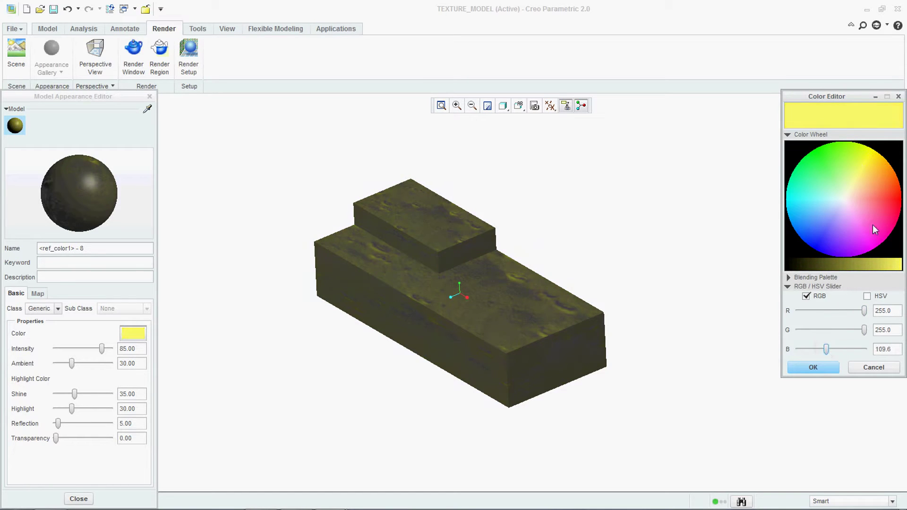
- Fine-tune the model appearance's yellow color, accept it, and save the TEXTURE_MODEL part
left_click(893, 267)
mouse_move(893, 267)
left_mouse_down()
mouse_move(903, 269)
mouse_move(898, 265)
left_mouse_up()
left_click(820, 367)
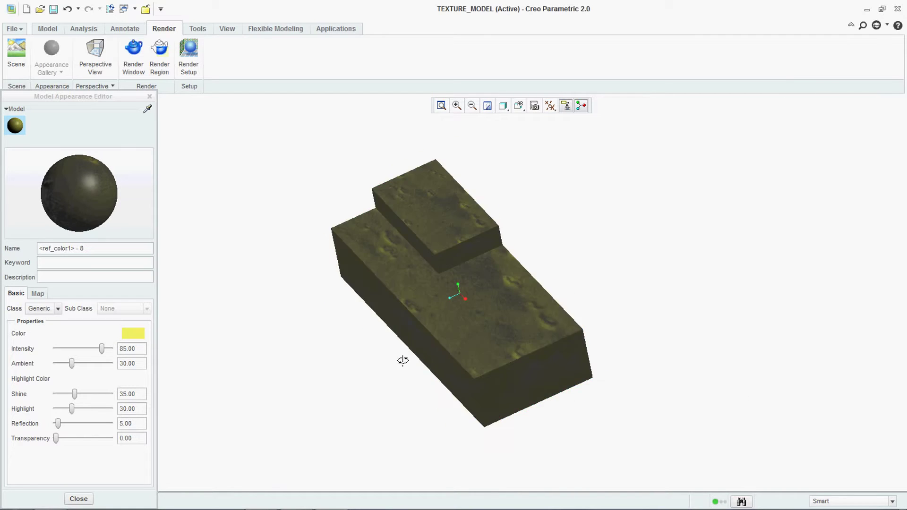
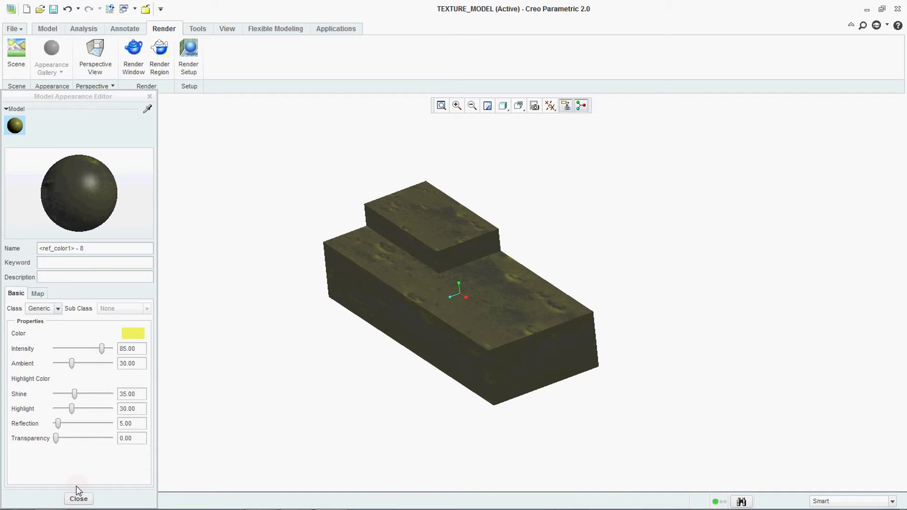
left_click(79, 499)
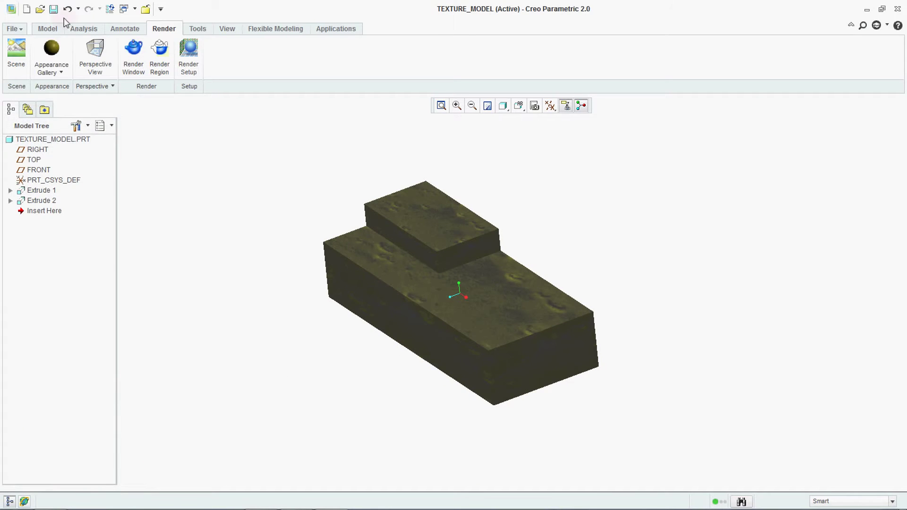
left_click(53, 9)
left_click(363, 409)
- Turn off the display of textures on shaded models for the current session, without saving the settings to a configuration file
left_click(14, 29)
left_click(56, 285)
left_click(247, 86)
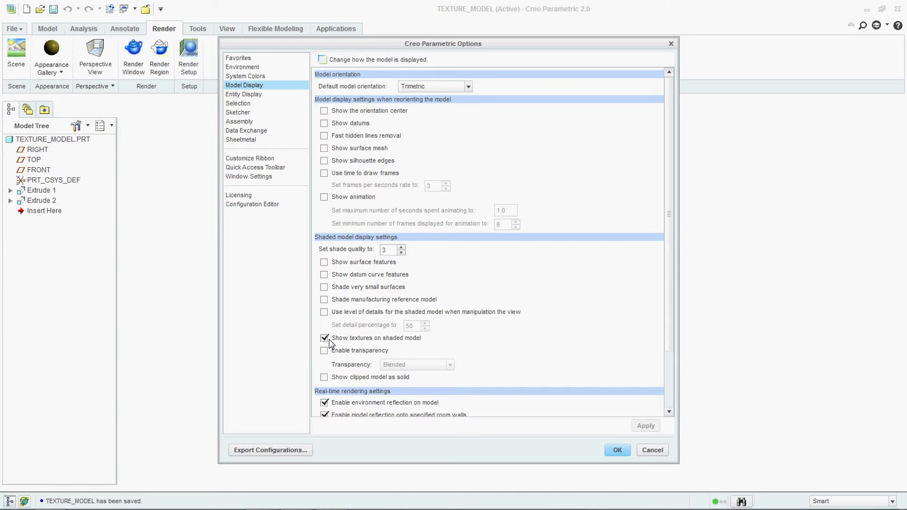
scroll(794, 352, "down", 5)
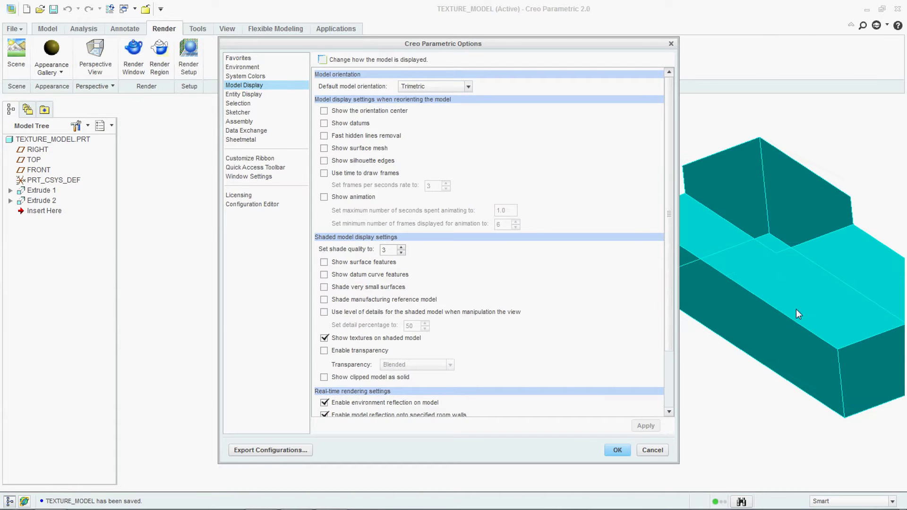
left_click_drag(431, 44, 239, 32)
middle_click_drag(836, 301, 708, 308, "shift")
left_click(134, 328)
left_click(426, 440)
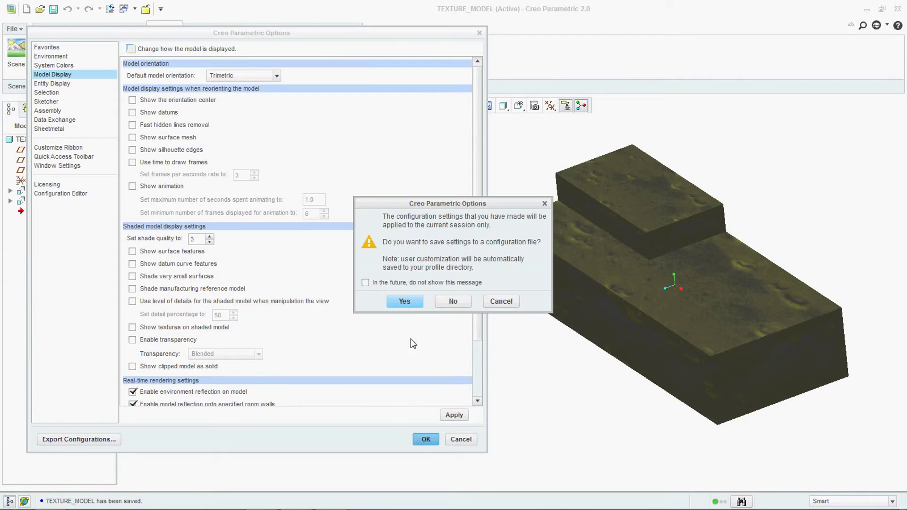
left_click(452, 302)
scroll(427, 384, "down", 3)
scroll(389, 396, "up", 3)
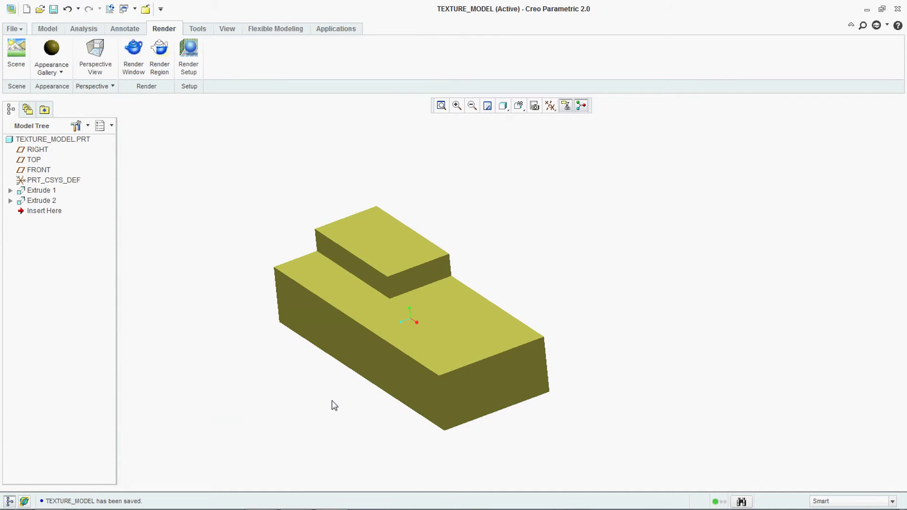
middle_click_drag(346, 416, 316, 381)
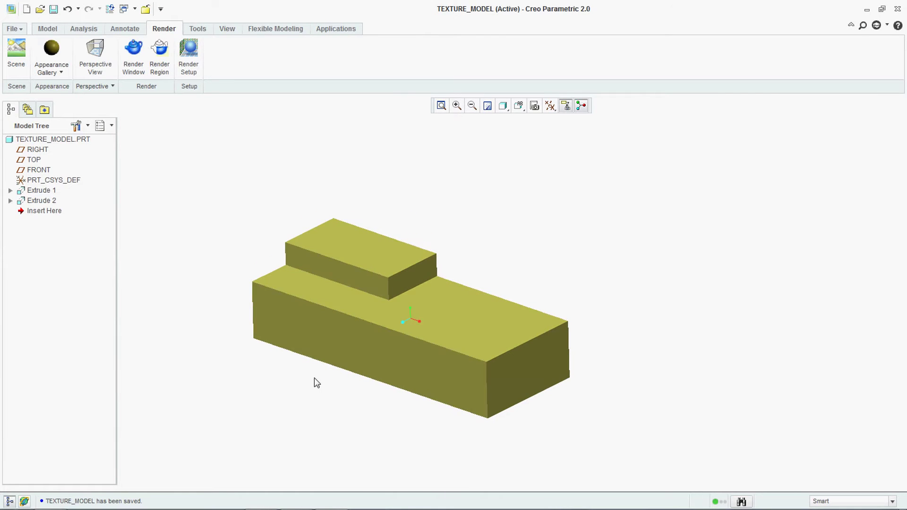
- Check the bump map settings of the appearance used on the model
left_click(37, 76)
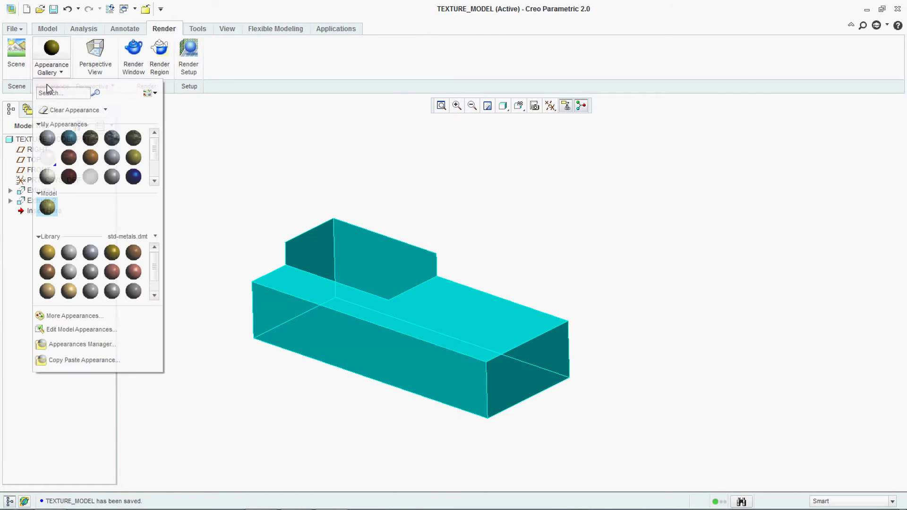
right_click(50, 206)
left_click(68, 213)
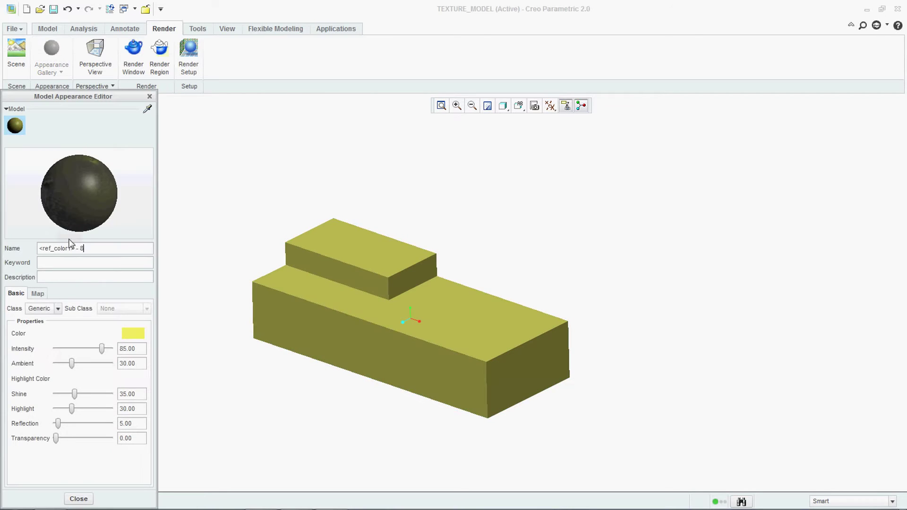
left_click(38, 294)
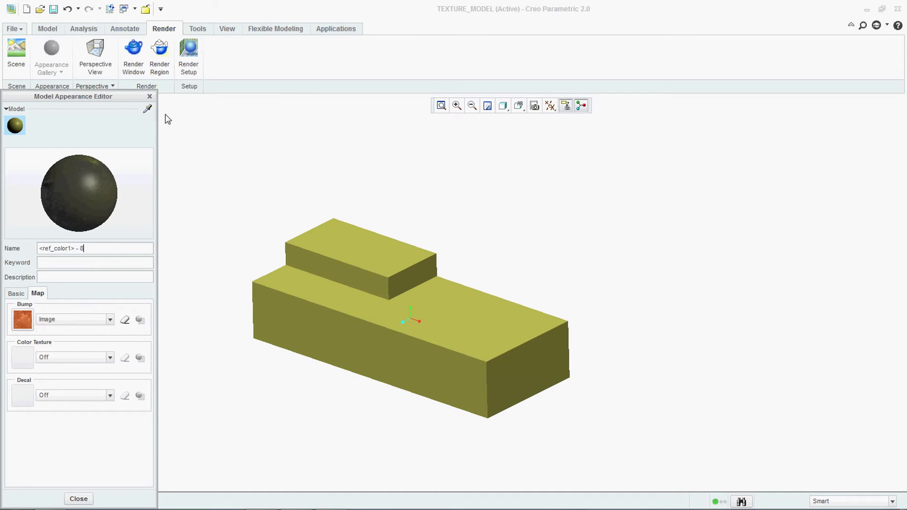
left_click(149, 96)
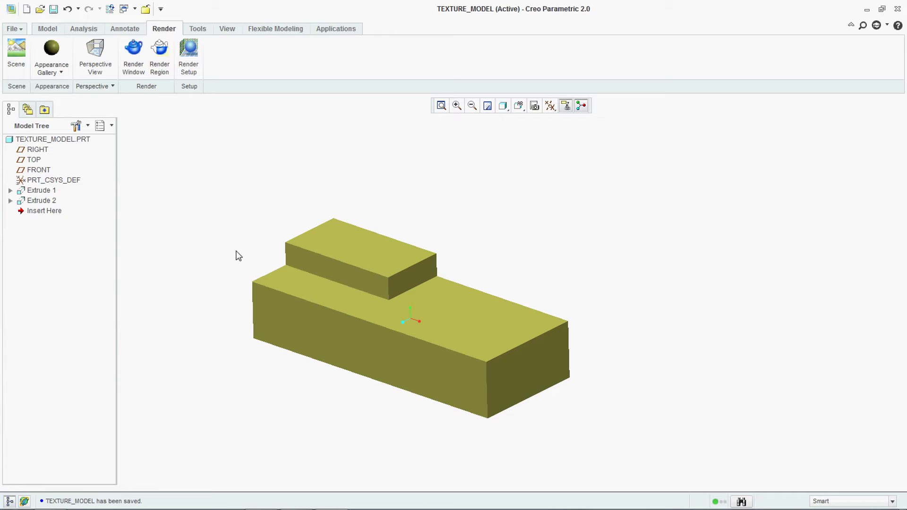
- Turn on the display of textures on shaded models for the current session, without saving the settings to a configuration file
left_click(14, 28)
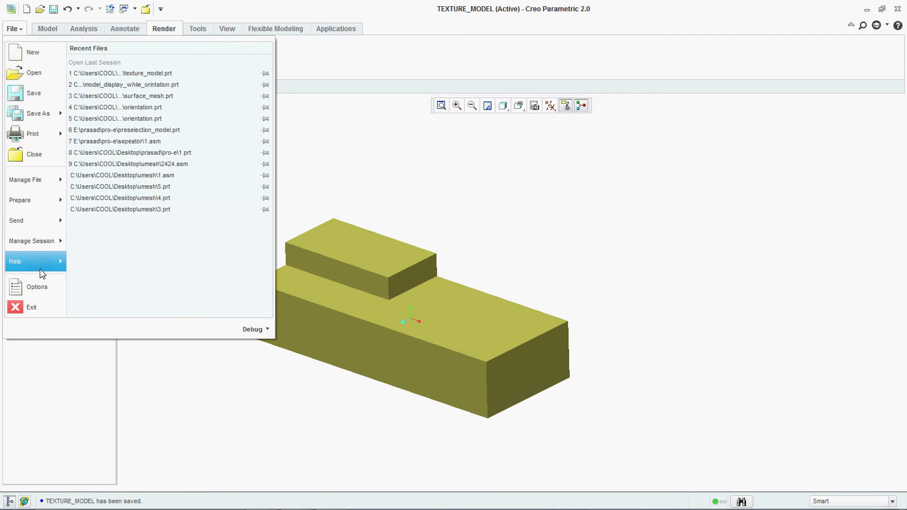
left_click(41, 286)
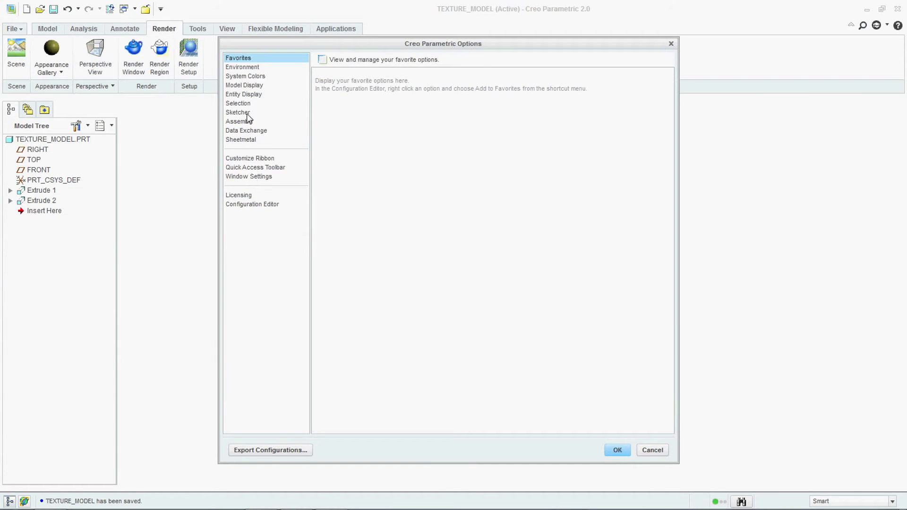
left_click(248, 85)
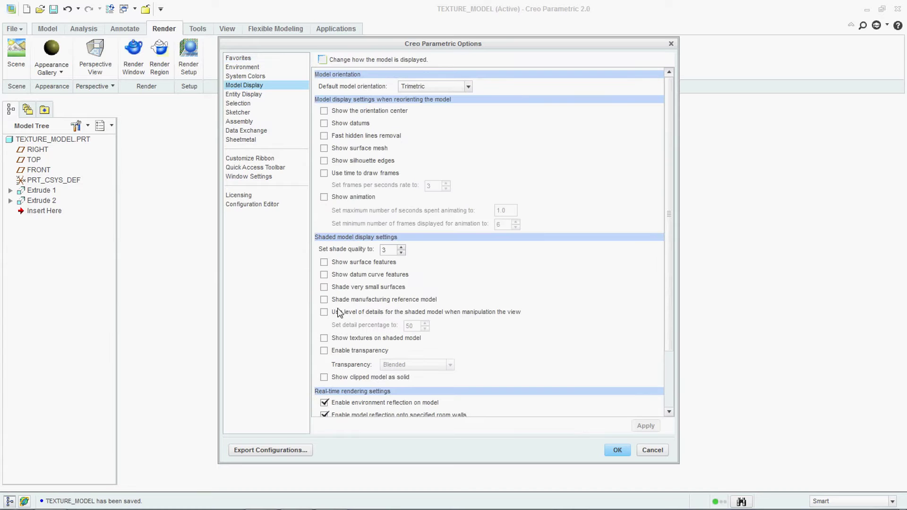
left_click(339, 337)
left_click(618, 449)
left_click(454, 299)
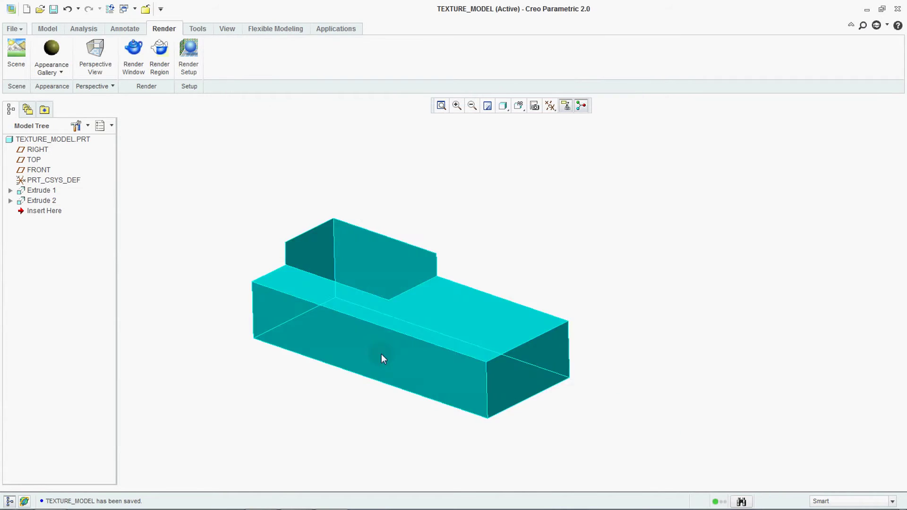
middle_click_drag(279, 376, 231, 331)
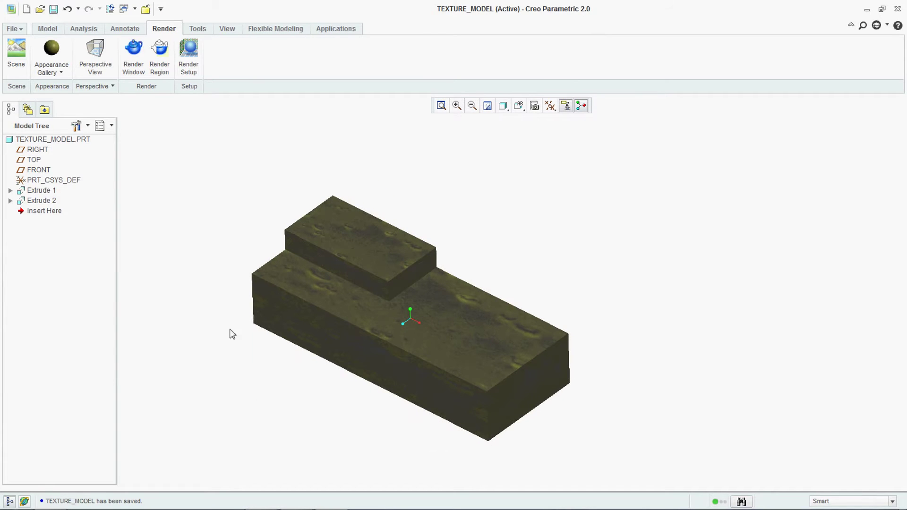
- Edit the model's appearance and replace its bump image with blocks.tx3 from the brick texture folder
left_click(52, 72)
right_click(48, 207)
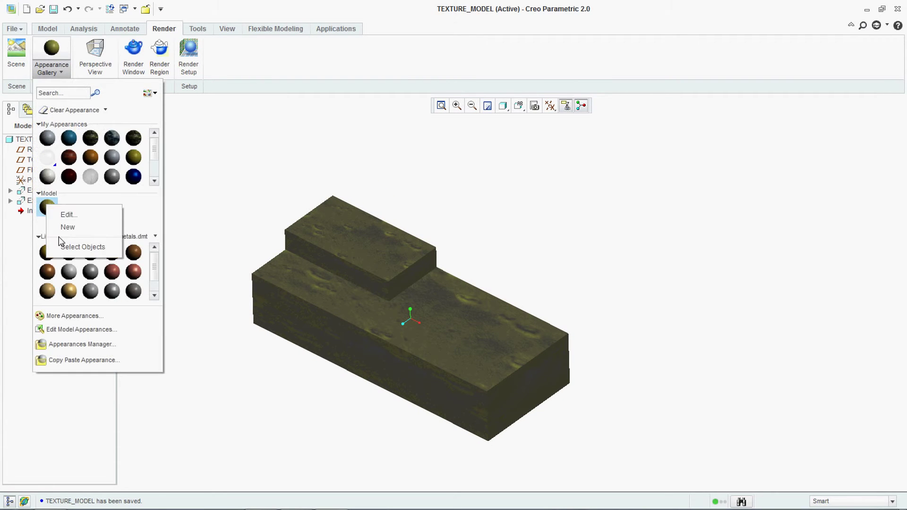
left_click(69, 215)
left_click_drag(120, 99, 195, 53)
left_click(113, 249)
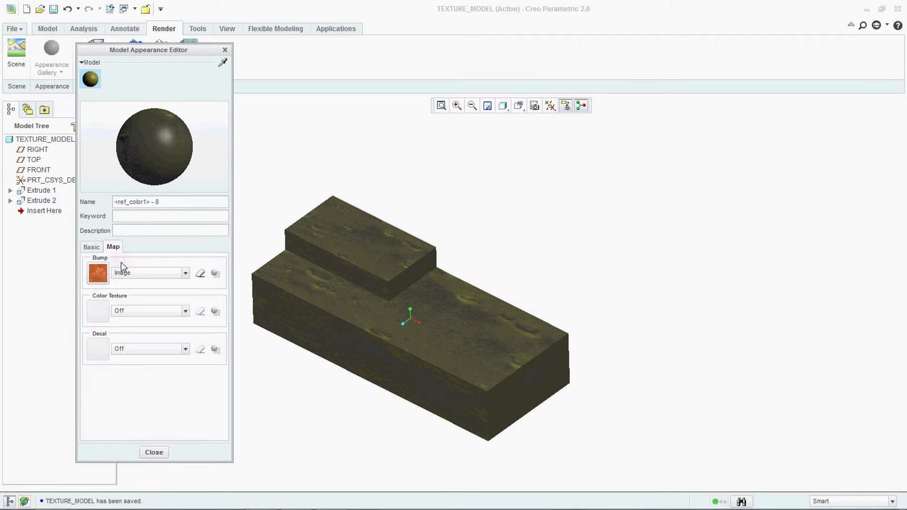
left_click(97, 274)
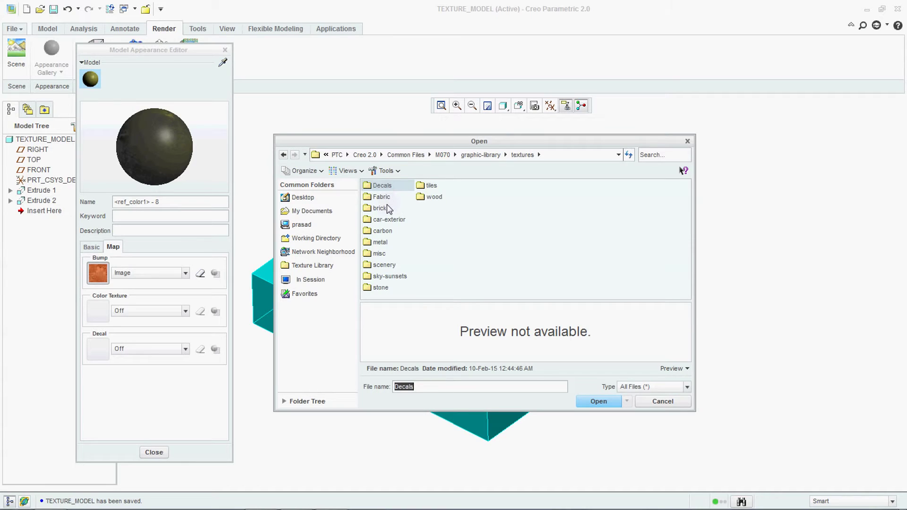
left_click(381, 207)
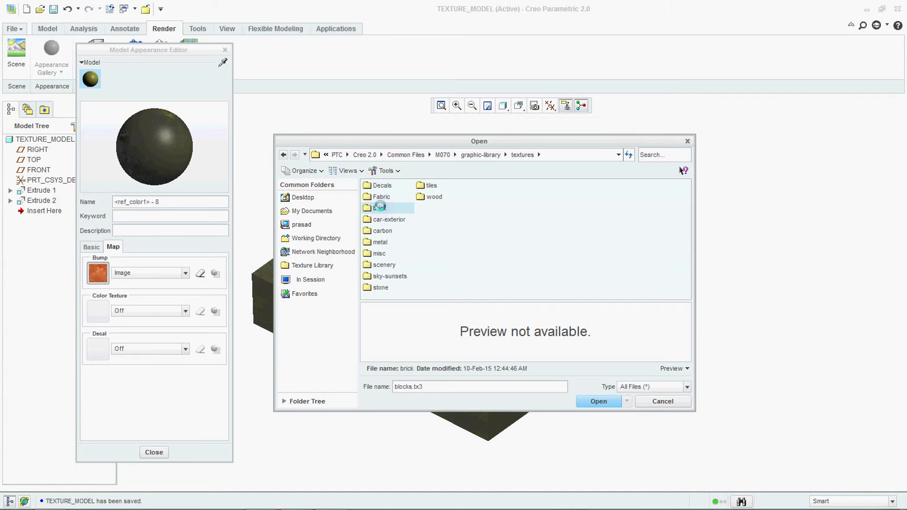
left_click(599, 402)
middle_click_drag(649, 252, 614, 267)
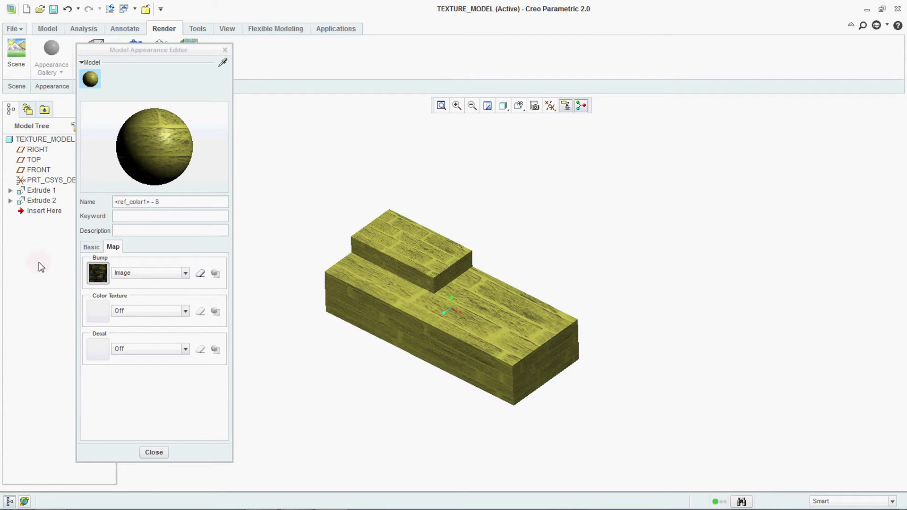
- Change the bump-mapped appearance's color to orange, about RGB 240.1, 143.1, 51.5, and finish editing the appearance
left_click(91, 247)
left_click_drag(866, 218, 884, 178)
mouse_move(716, 355)
middle_mouse_down()
mouse_move(729, 331)
mouse_move(701, 348)
middle_mouse_up()
scroll(421, 331, "up", 2)
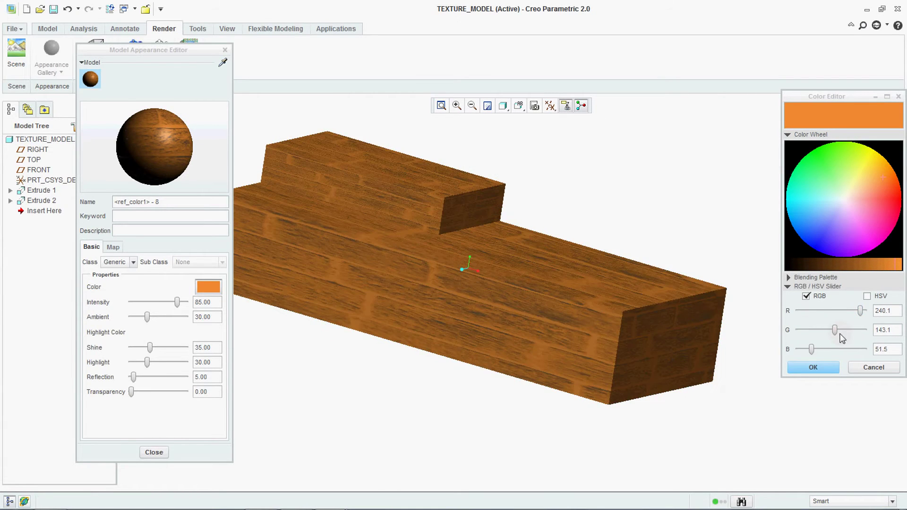
left_click(827, 367)
key("ctrl+d")
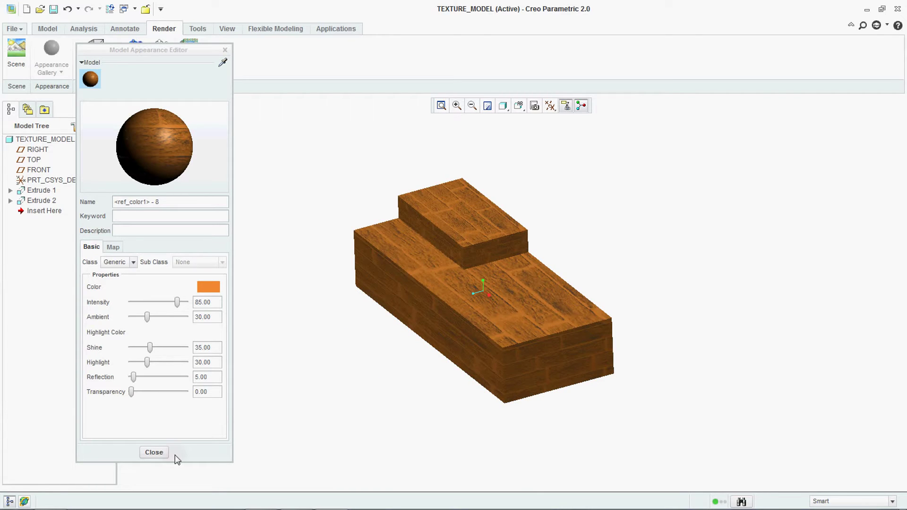
left_click(154, 452)
scroll(330, 401, "down", 3)
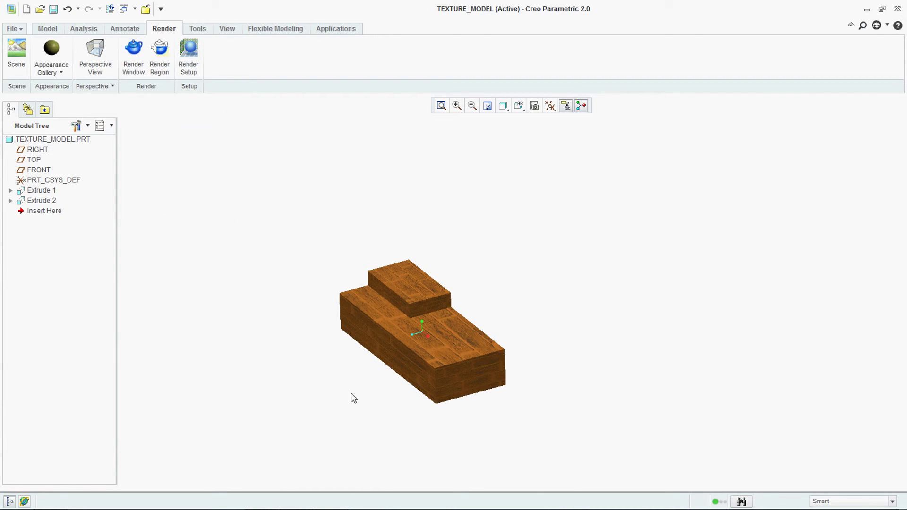
mouse_move(363, 394)
middle_mouse_down()
mouse_move(332, 379)
mouse_move(361, 395)
middle_mouse_up()
- Apply the plain grey ref_color1 appearance to the whole TEXTURE_MODEL.PRT part
left_click(55, 72)
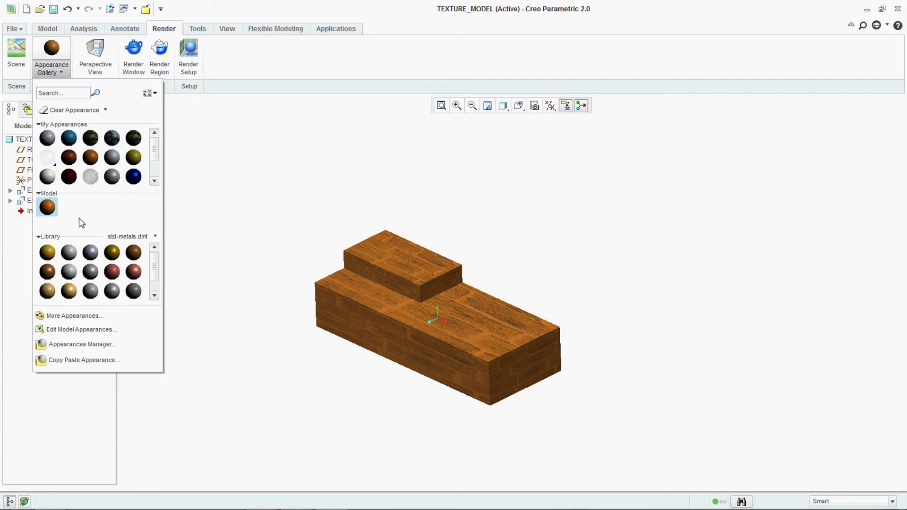
left_click(51, 140)
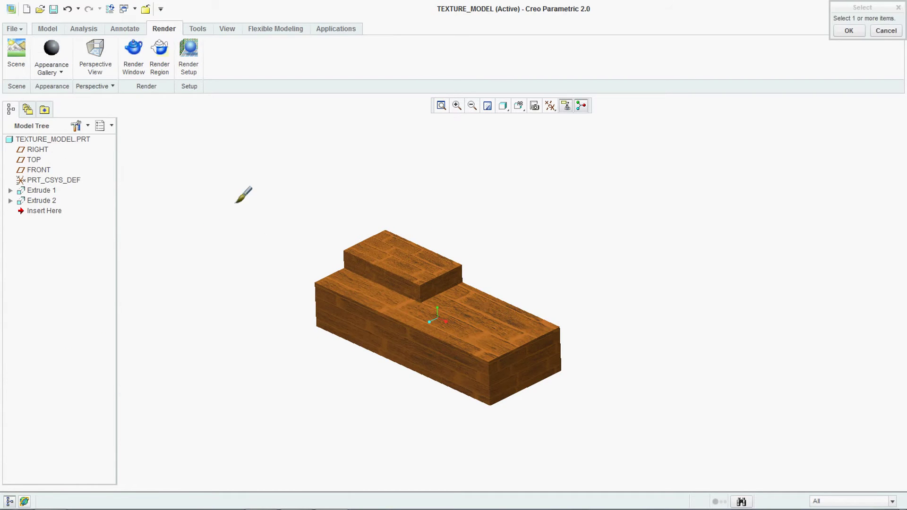
left_click(73, 139)
middle_click(241, 270)
- Review the texture and transparency settings for shaded models in the model display options
left_click(14, 31)
left_click(30, 282)
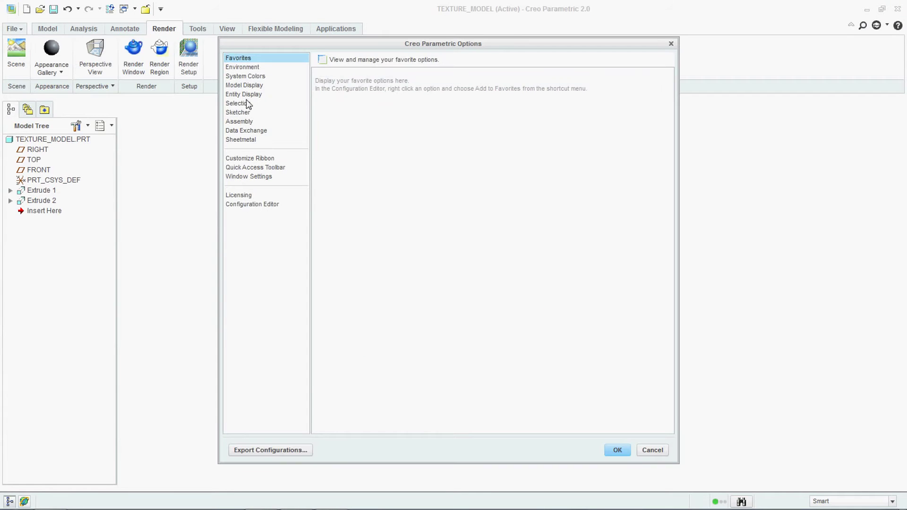
left_click(249, 86)
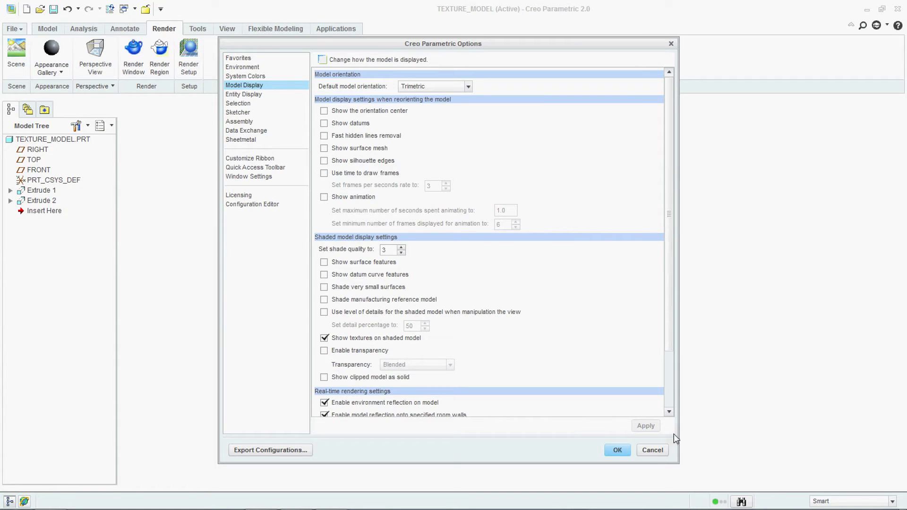
left_click(617, 450)
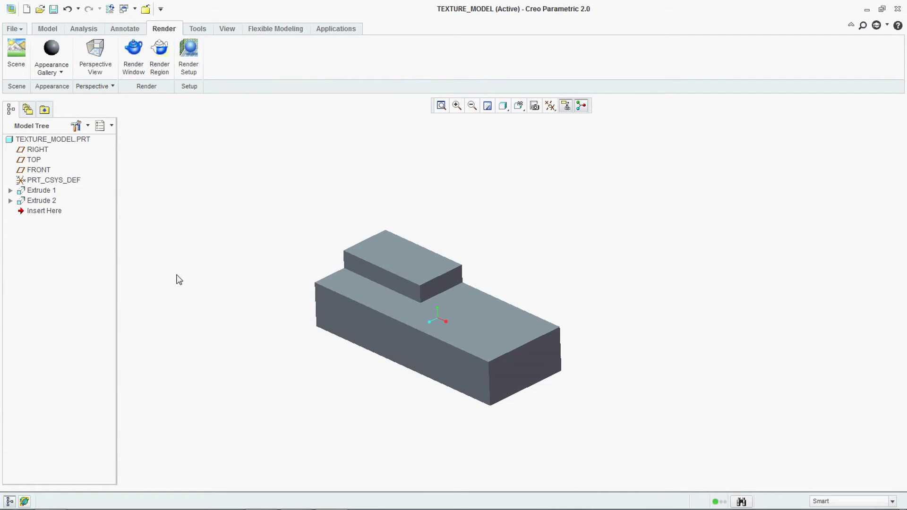
- Edit the model's ref_color1 appearance, setting its color to brown, about RGB 201.5, 128.9, 74.3, and its transparency to 78
left_click(45, 75)
right_click(47, 209)
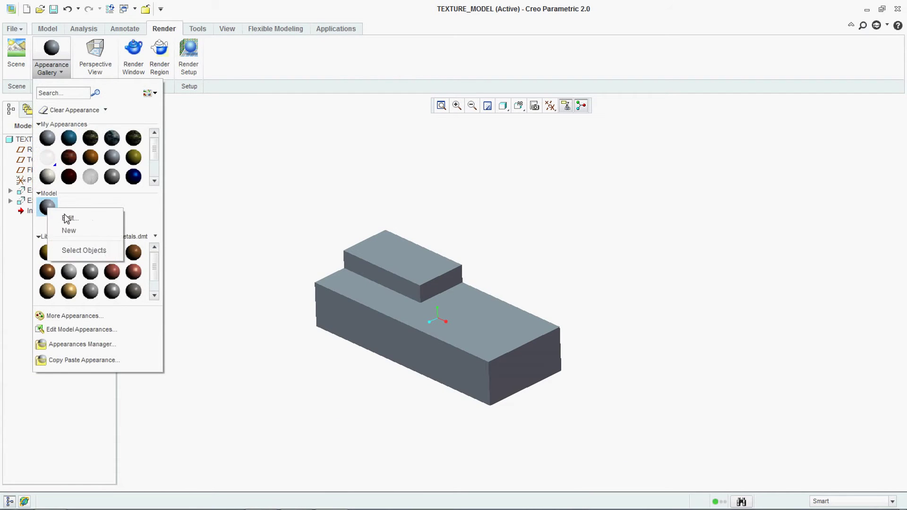
left_click(69, 229)
left_click(133, 333)
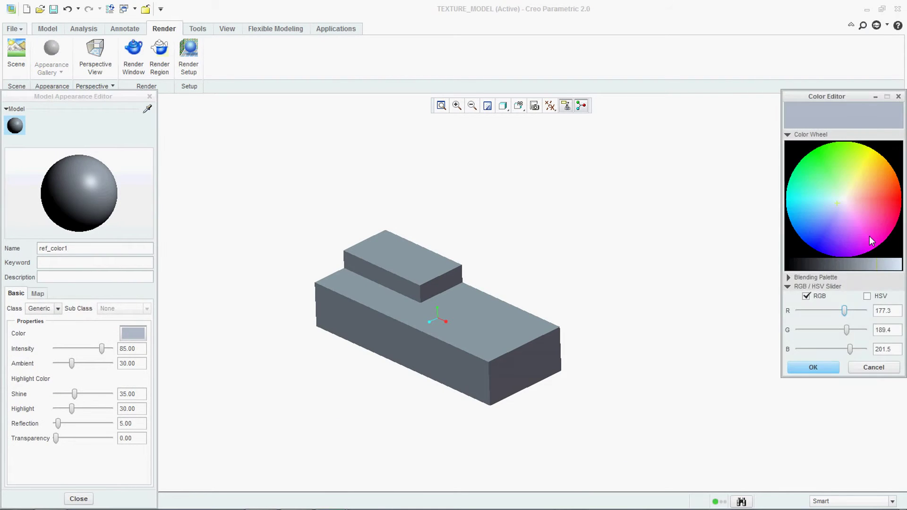
left_click_drag(849, 203, 878, 192)
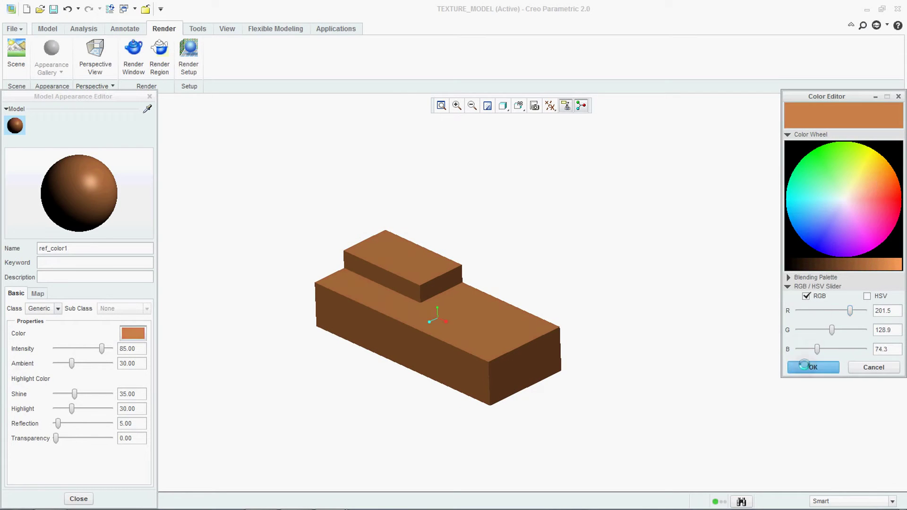
left_click(804, 365)
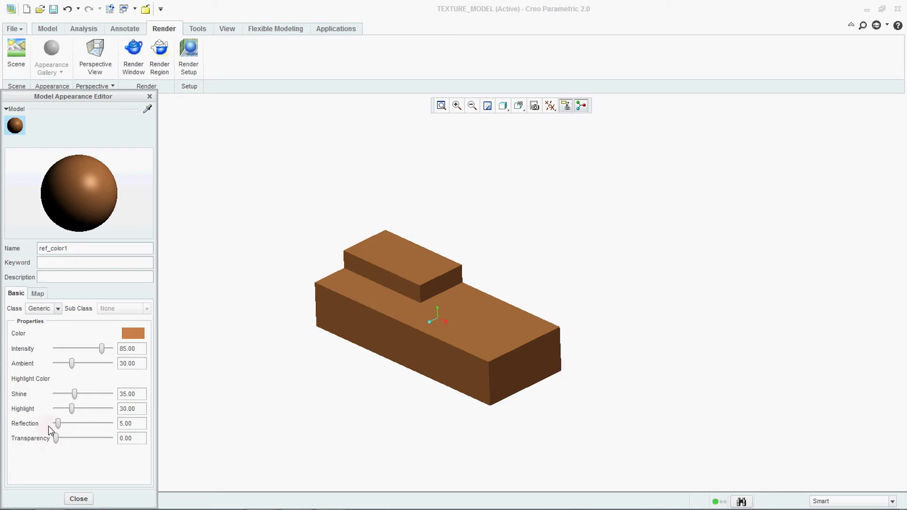
left_click_drag(57, 438, 99, 438)
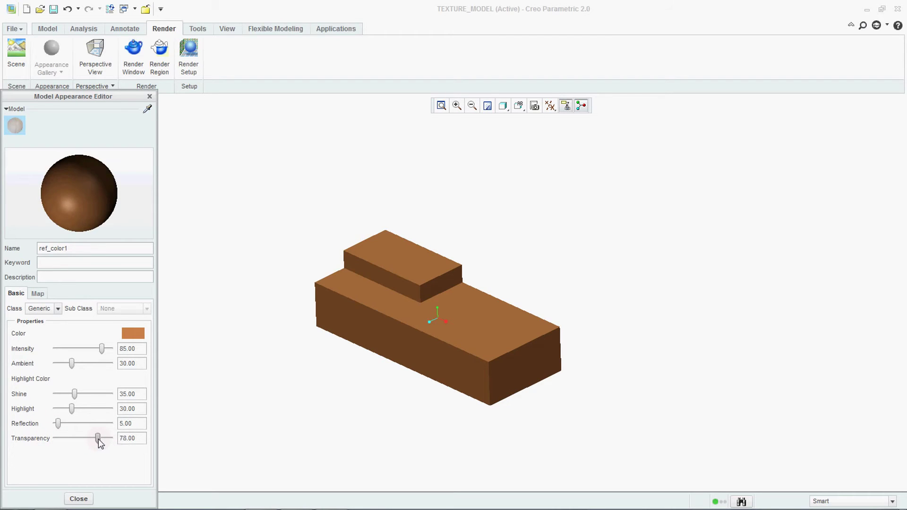
- Finish editing the appearance and apply ref_color1 to the whole TEXTURE_MODEL.PRT part
left_click(78, 499)
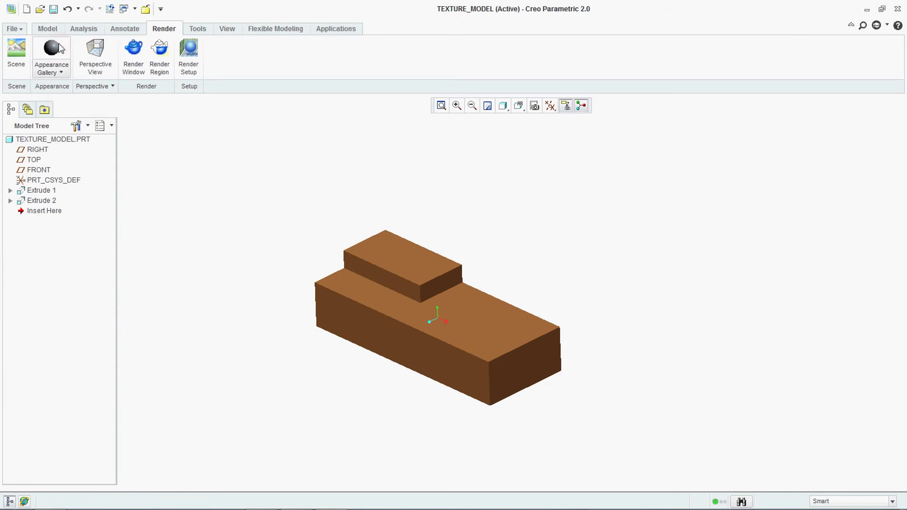
left_click(56, 74)
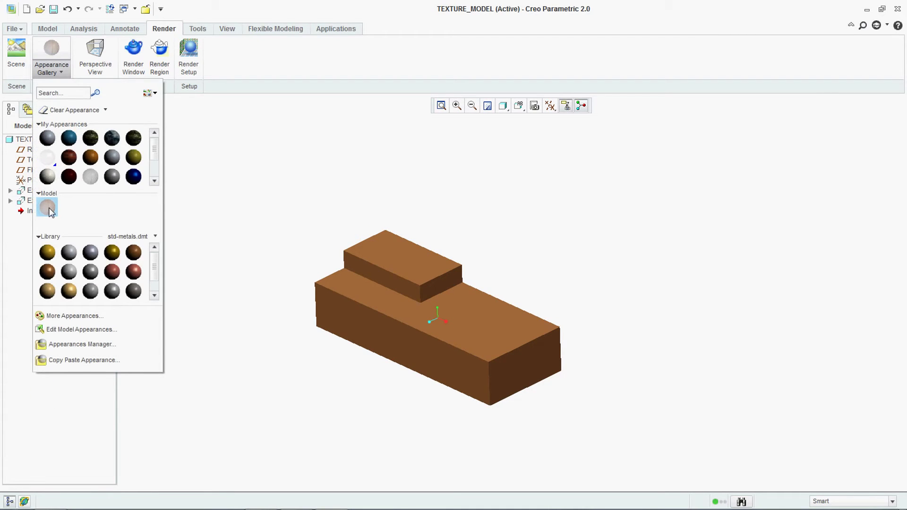
mouse_move(51, 212)
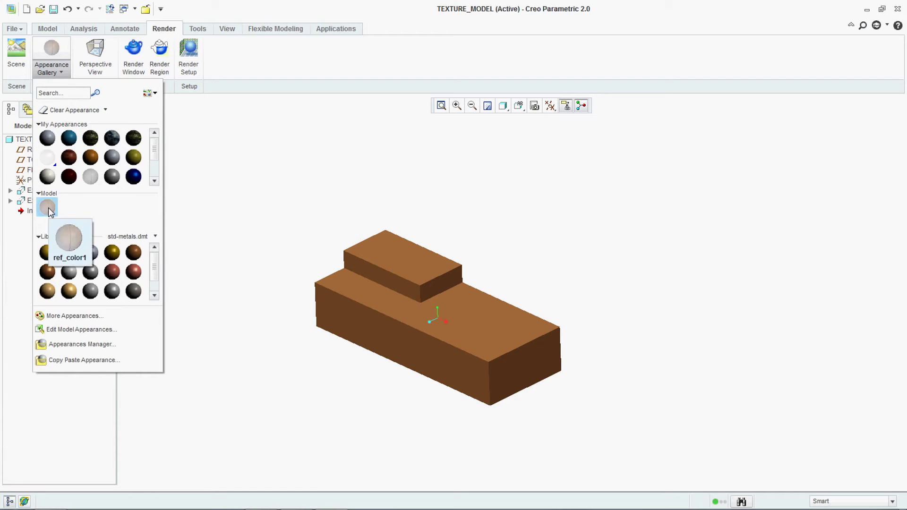
left_click(48, 208)
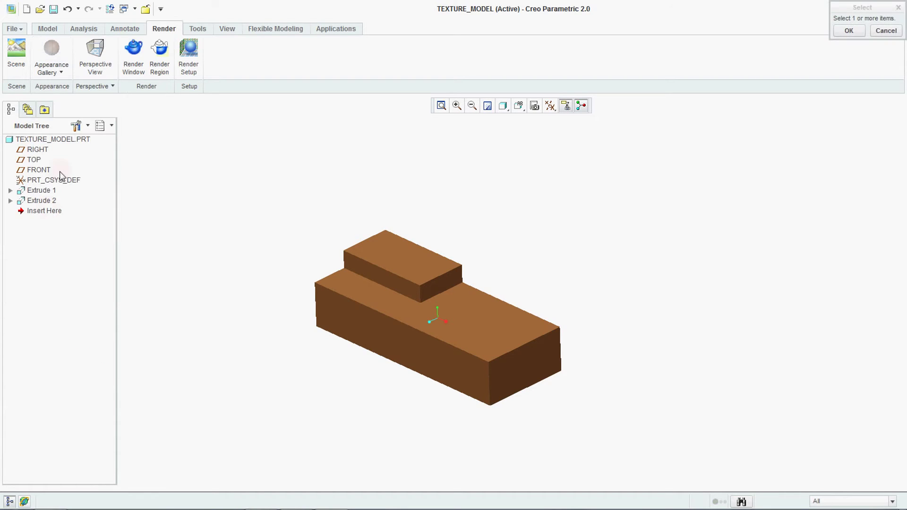
left_click(61, 141)
middle_click(214, 255)
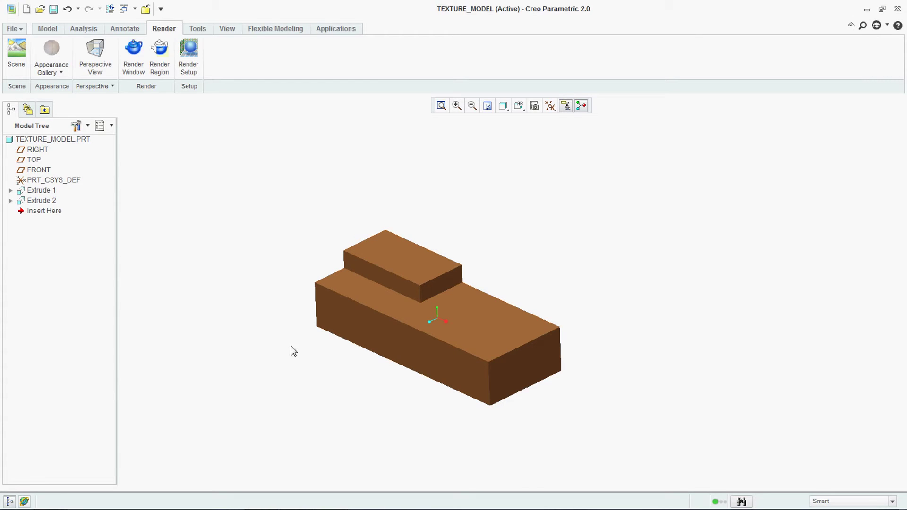
scroll(352, 371, "down", 2)
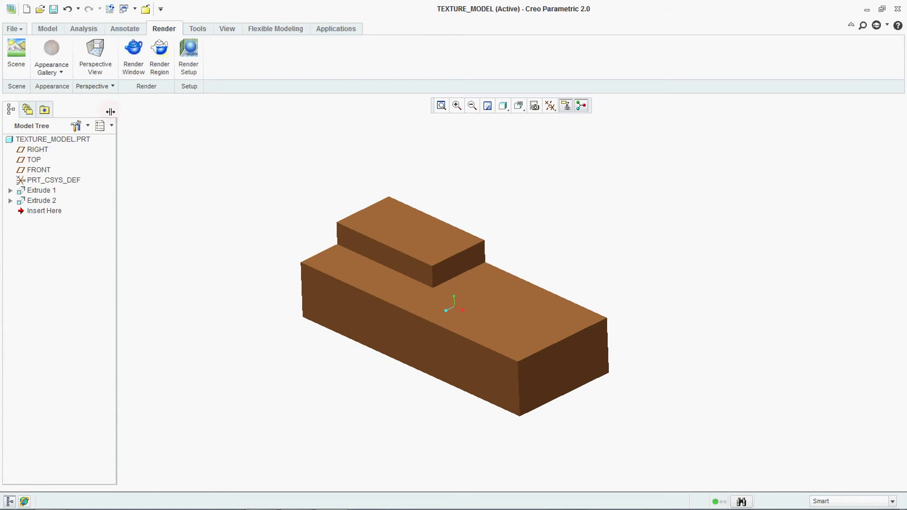
left_click(15, 29)
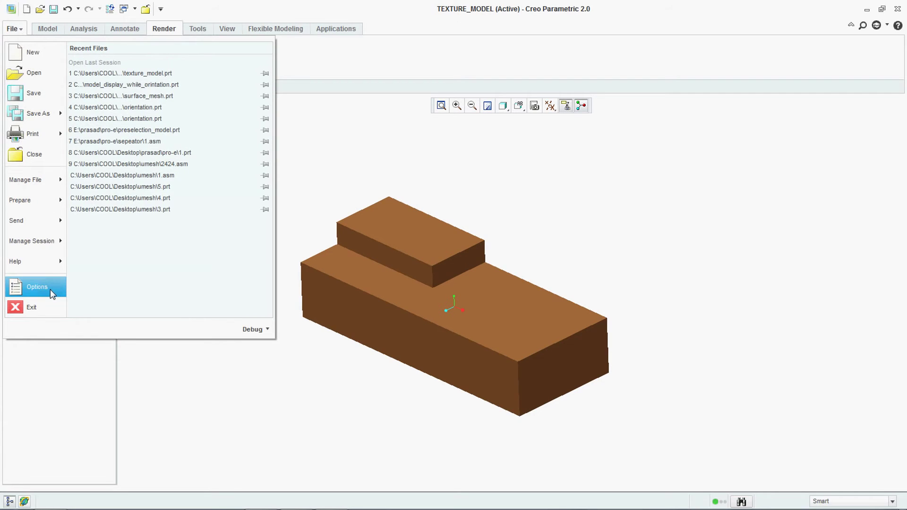
left_click(745, 284)
scroll(779, 303, "up", 2)
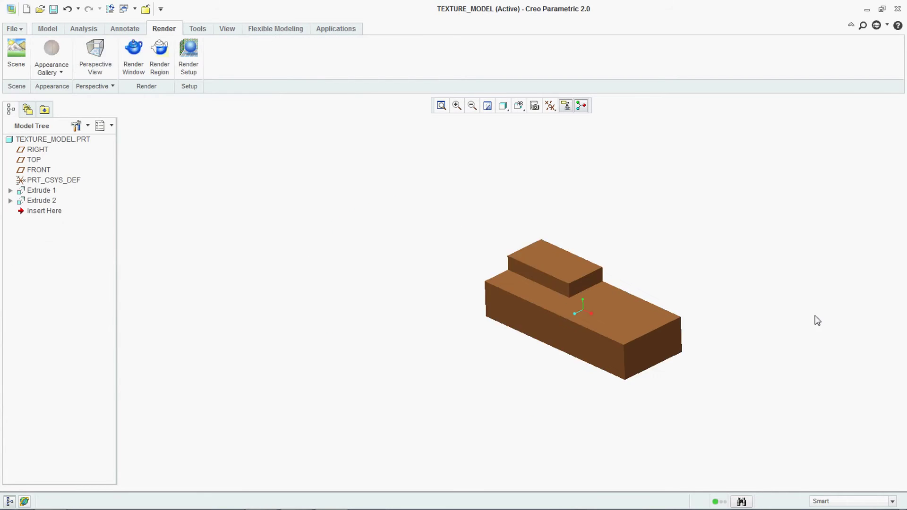
scroll(803, 322, "up", 1)
scroll(645, 336, "down", 3)
- Enable transparency for shaded models in the model display options, without saving it to a configuration file, and restore the default orientation
left_click(14, 29)
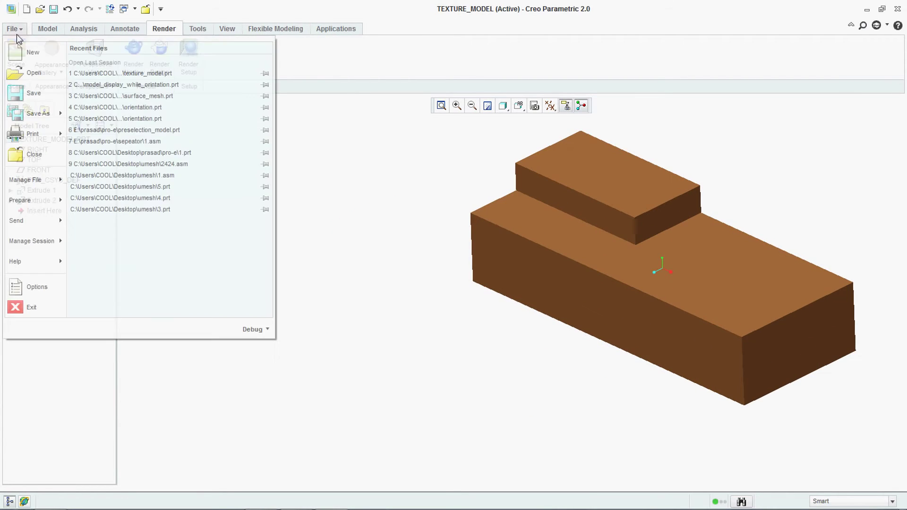
left_click(34, 285)
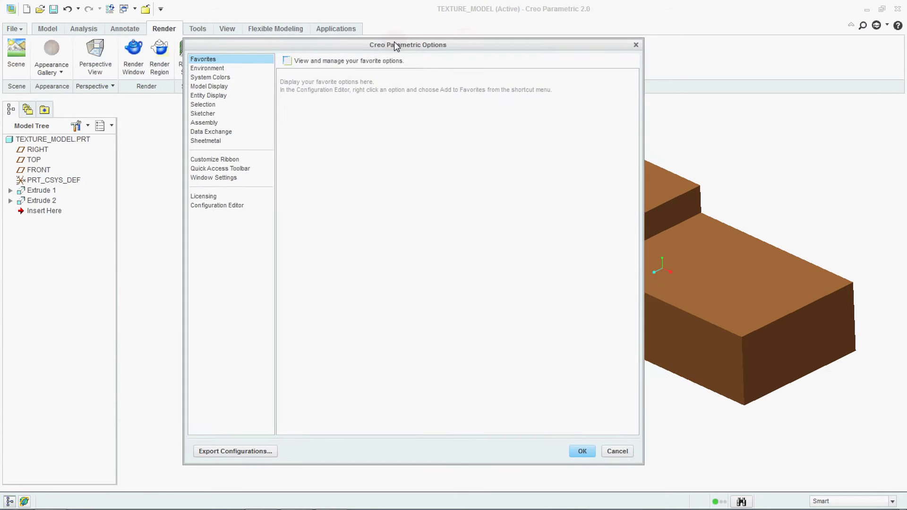
left_click_drag(394, 41, 278, 45)
left_click(52, 89)
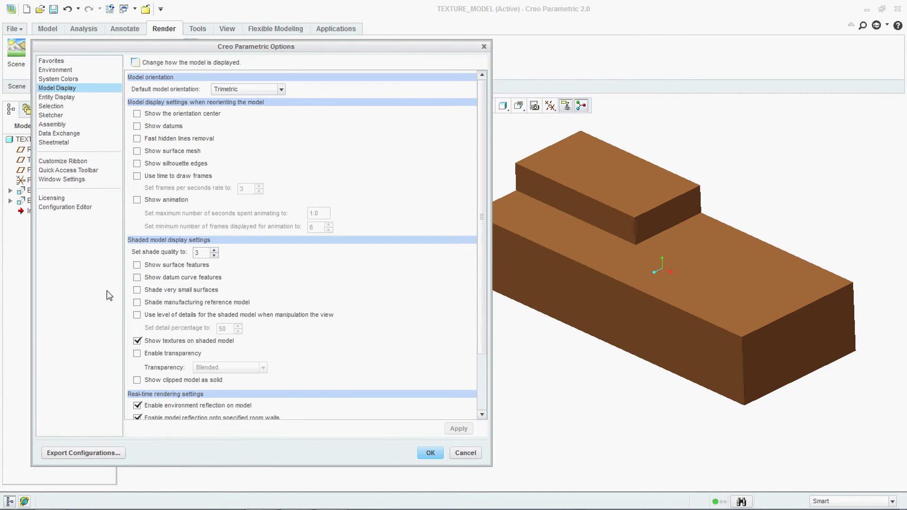
left_click(161, 356)
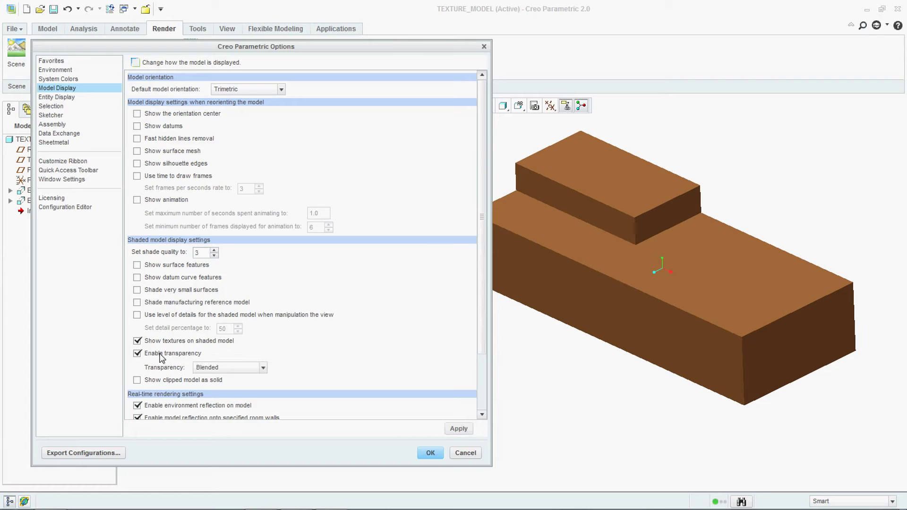
left_click(430, 453)
left_click(446, 303)
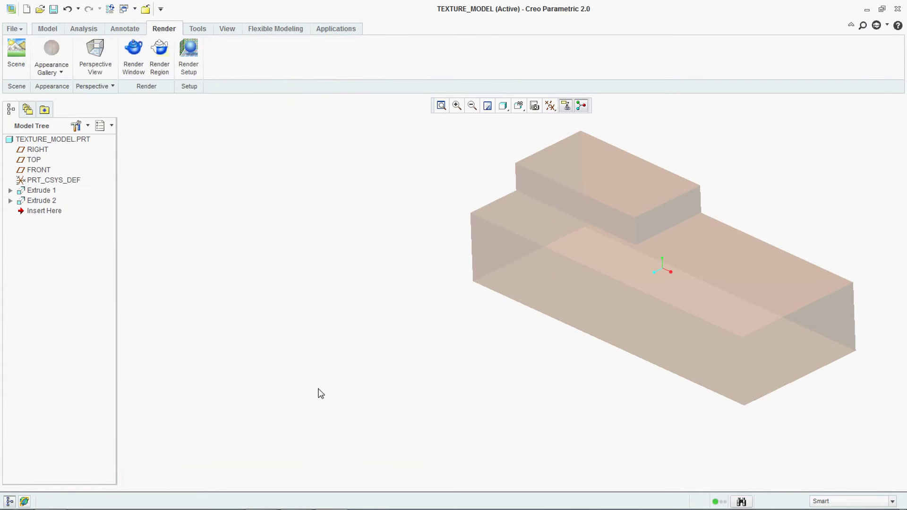
key("ctrl+d")
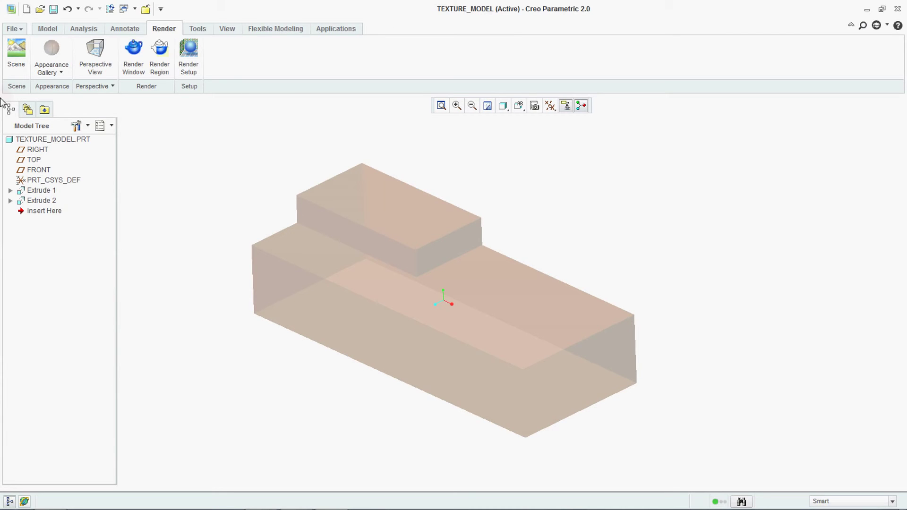
- Set the shaded-model transparency type to Stippled in the model display options, for the current session only
left_click(18, 29)
left_click(244, 382)
left_click(15, 29)
left_click(33, 287)
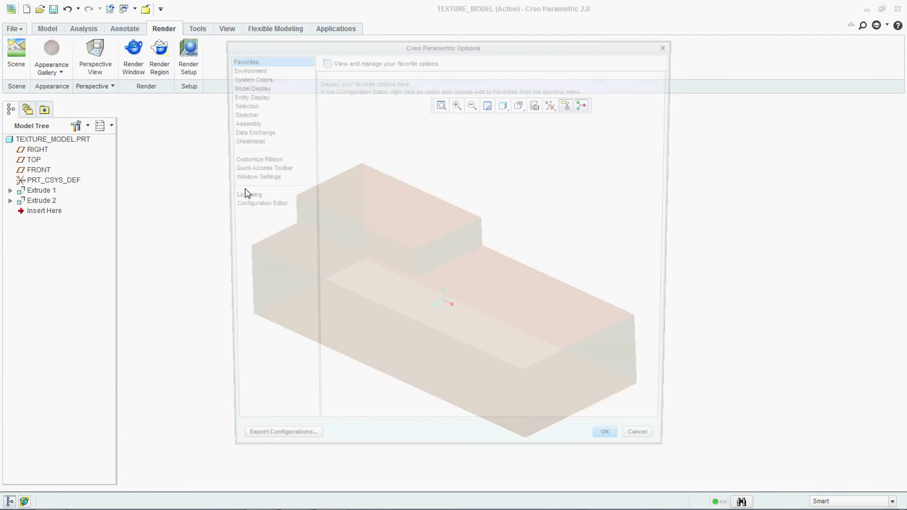
scroll(512, 240, "up", 5)
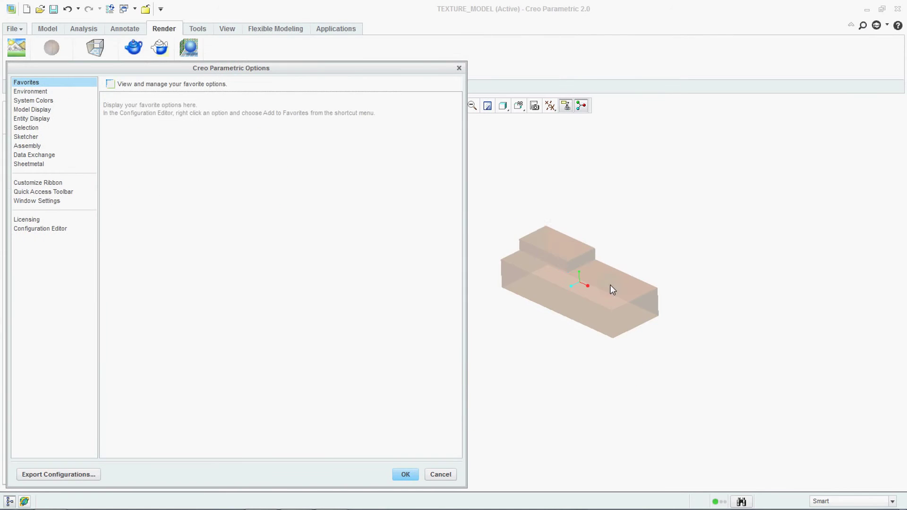
scroll(518, 239, "down", 8)
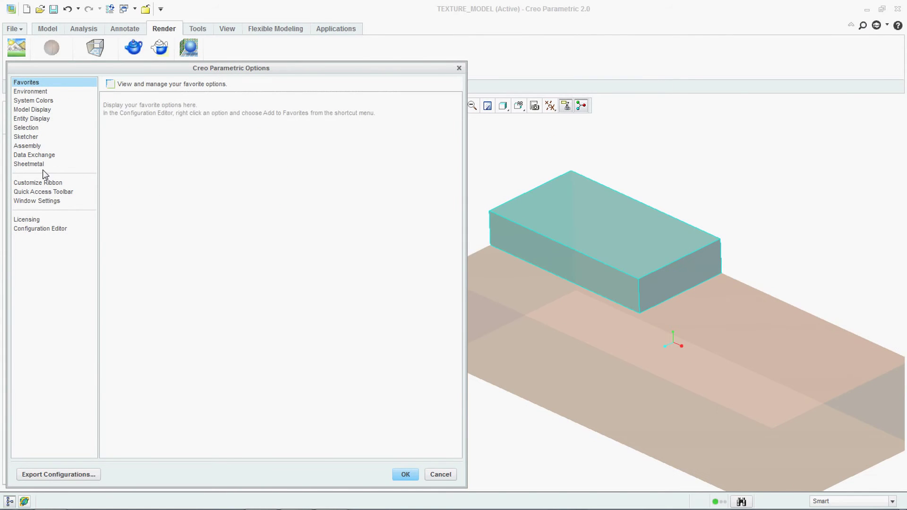
left_click(32, 110)
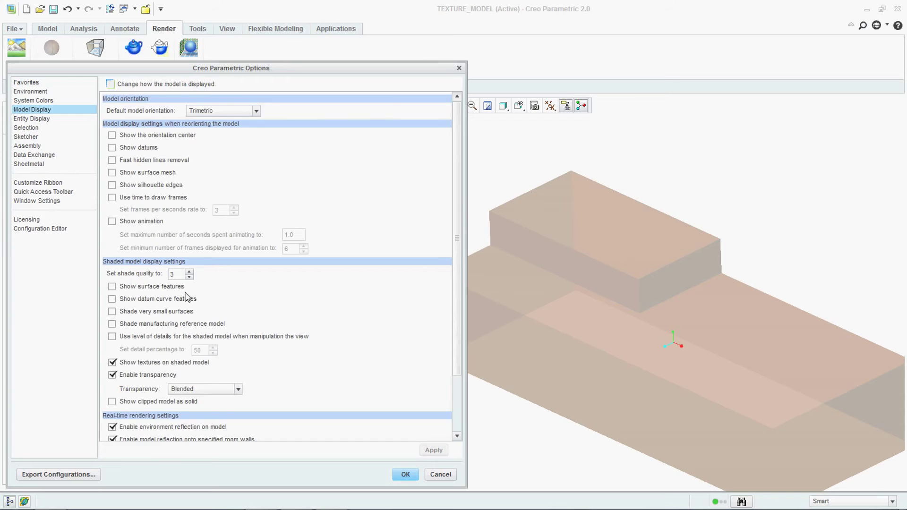
scroll(244, 338, "down", 3)
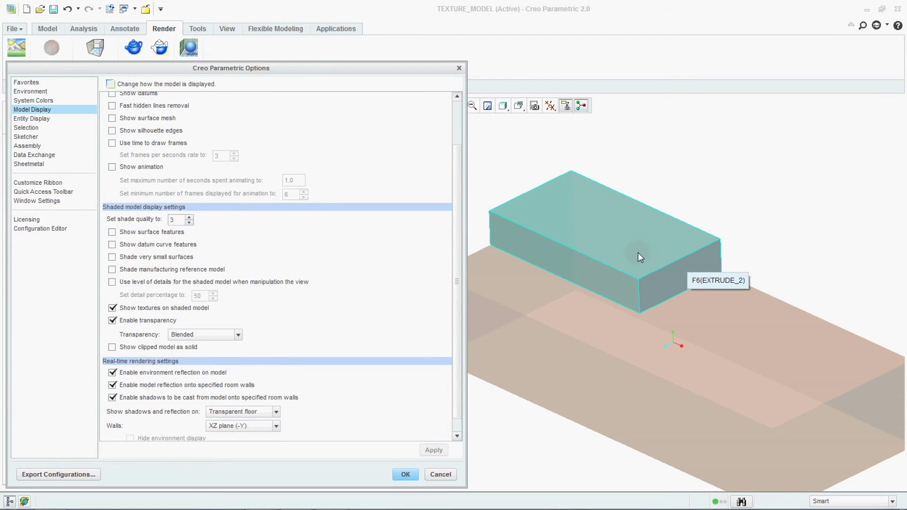
left_click(209, 335)
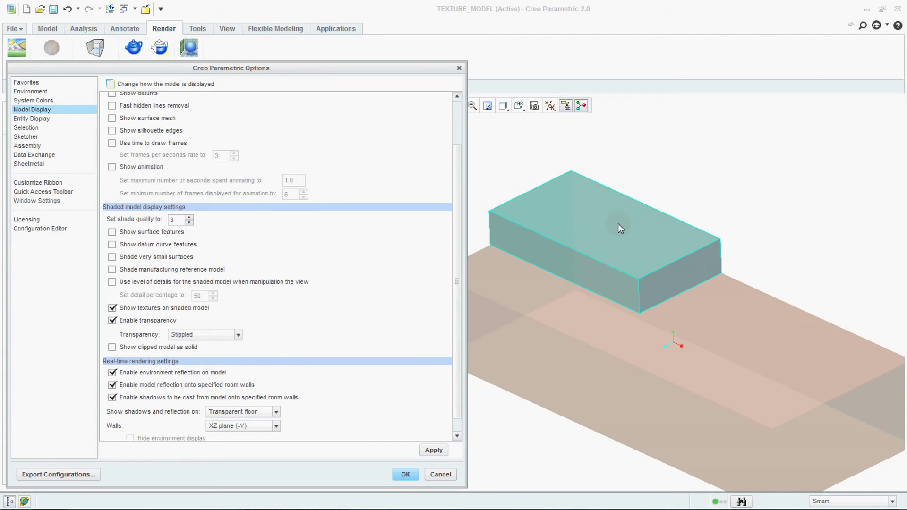
scroll(578, 201, "up", 3)
scroll(579, 201, "down", 3)
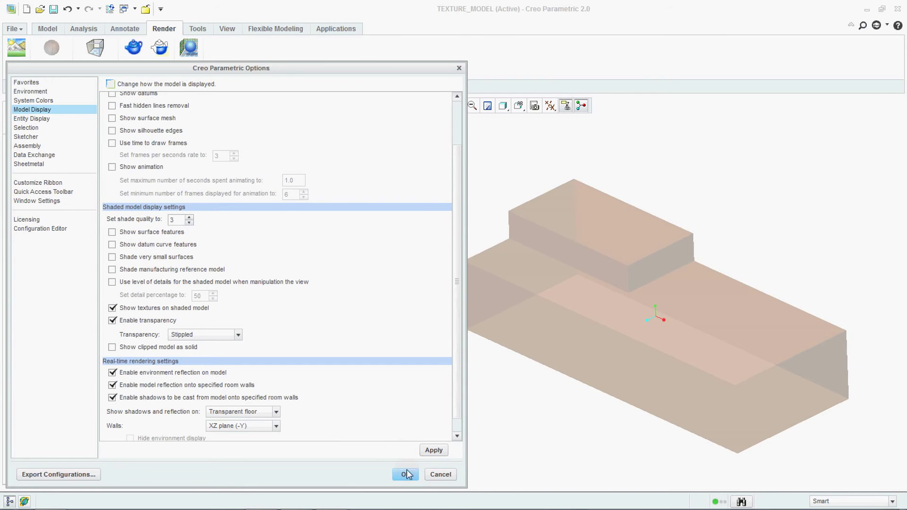
left_click(405, 474)
left_click(453, 301)
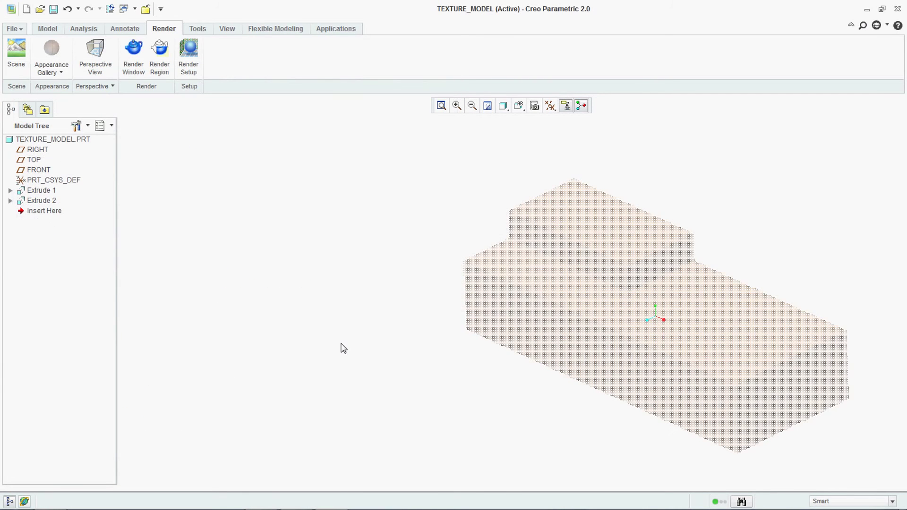
scroll(262, 357, "down", 3)
scroll(407, 369, "up", 3)
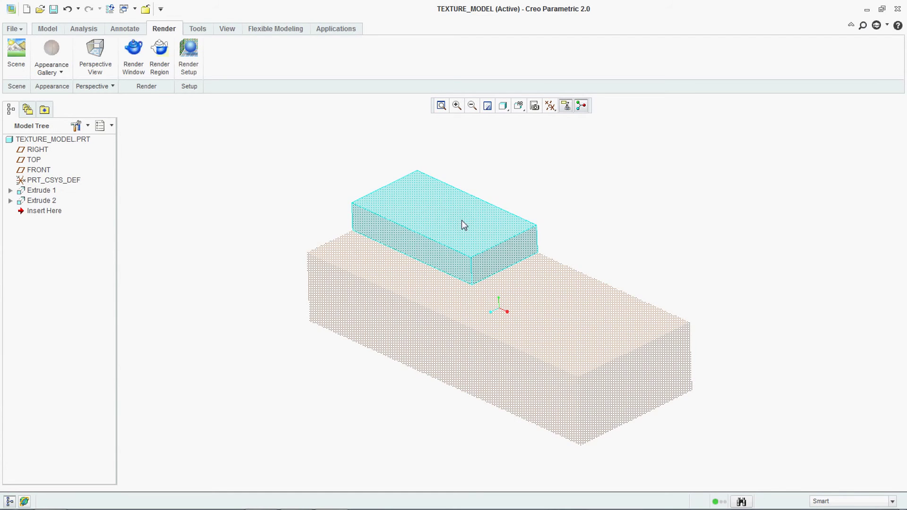
scroll(450, 221, "up", 5)
scroll(436, 241, "down", 5)
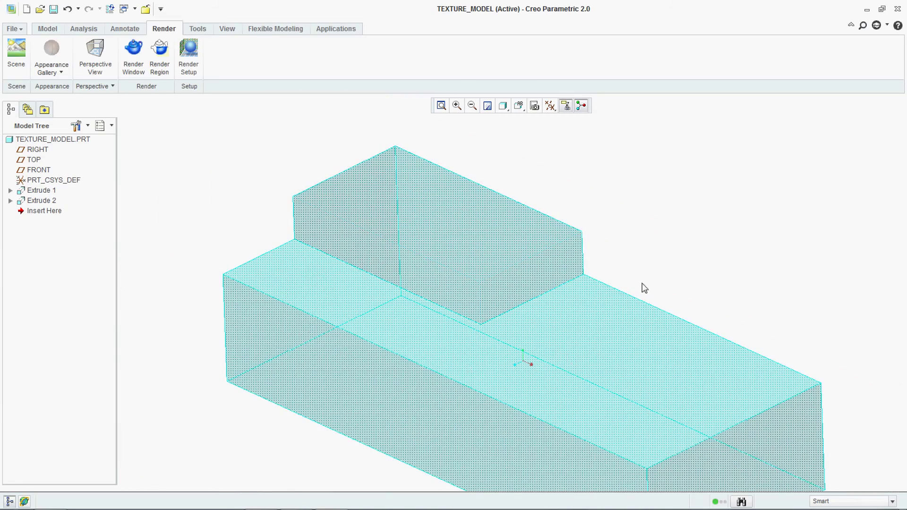
scroll(317, 211, "down", 2)
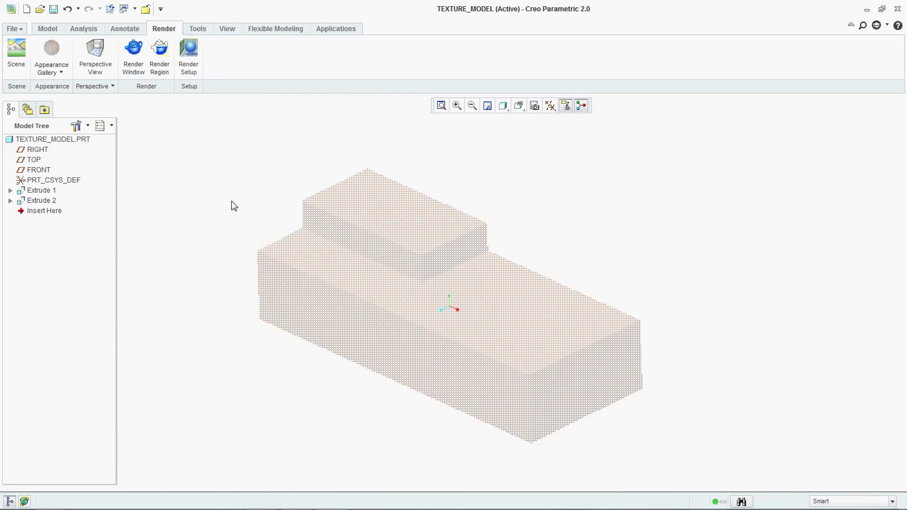
- Reopen the model display options beside the model, set the transparency type to Blended and apply it
left_click(14, 29)
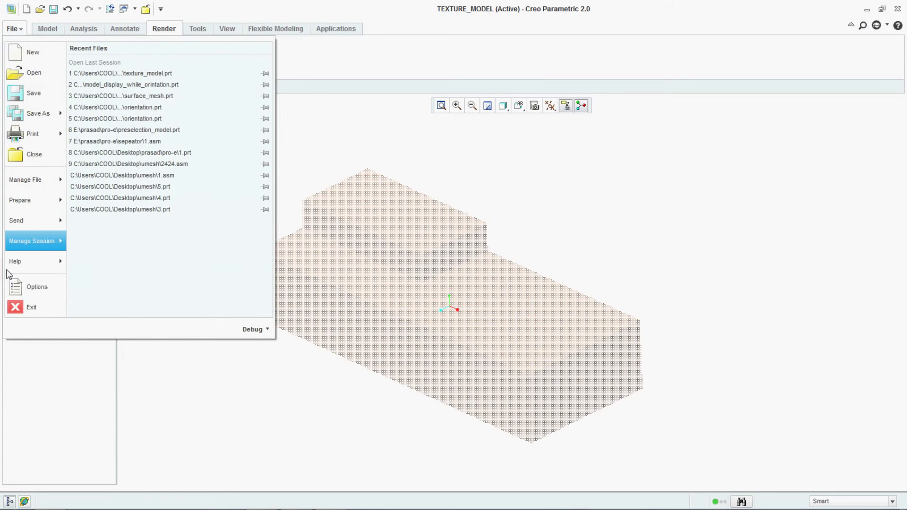
left_click(24, 285)
left_click(243, 84)
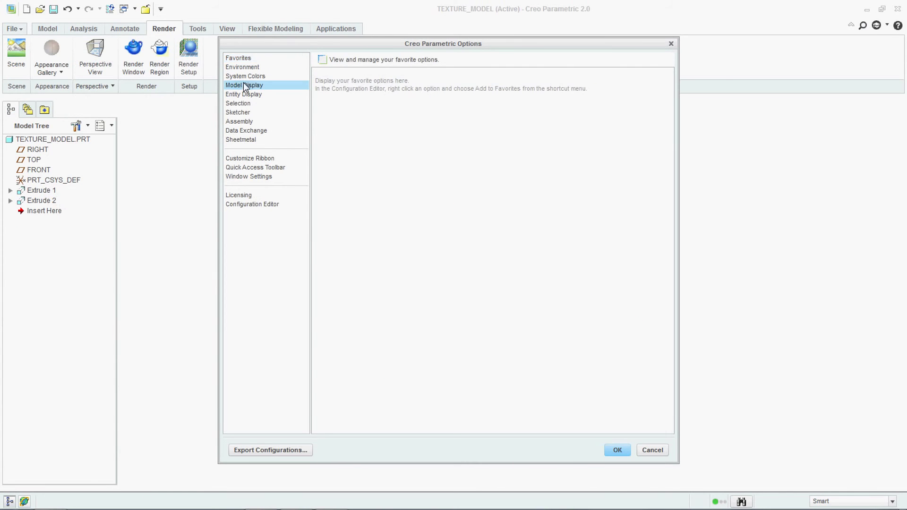
left_click_drag(260, 44, 52, 53)
scroll(532, 259, "up", 5)
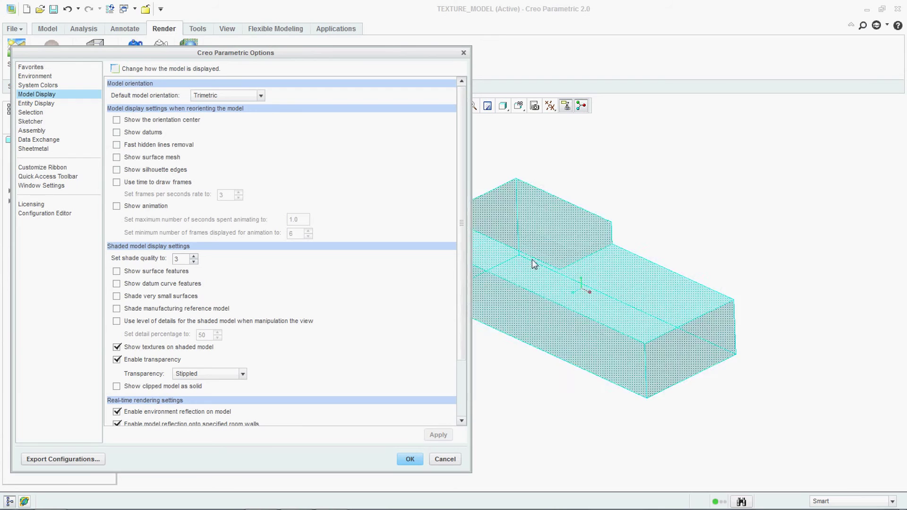
scroll(504, 270, "down", 1)
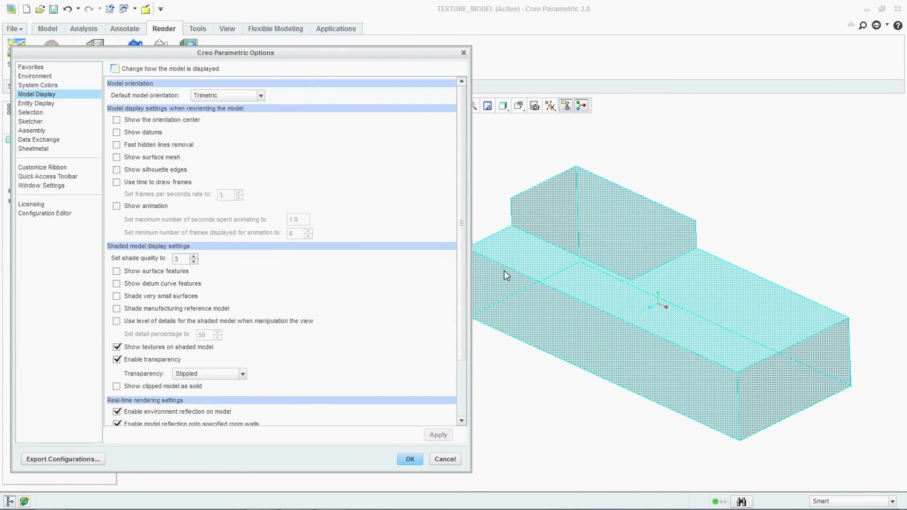
left_click(222, 374)
left_click(200, 394)
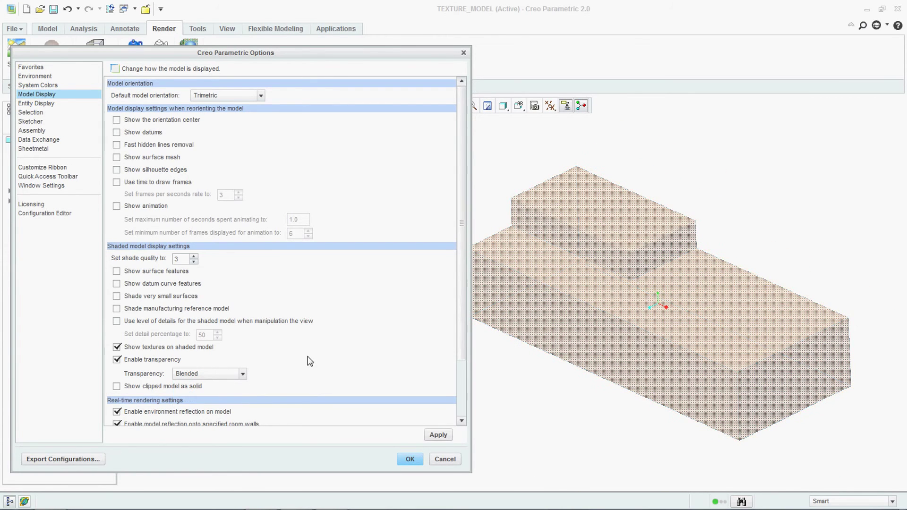
left_click(439, 435)
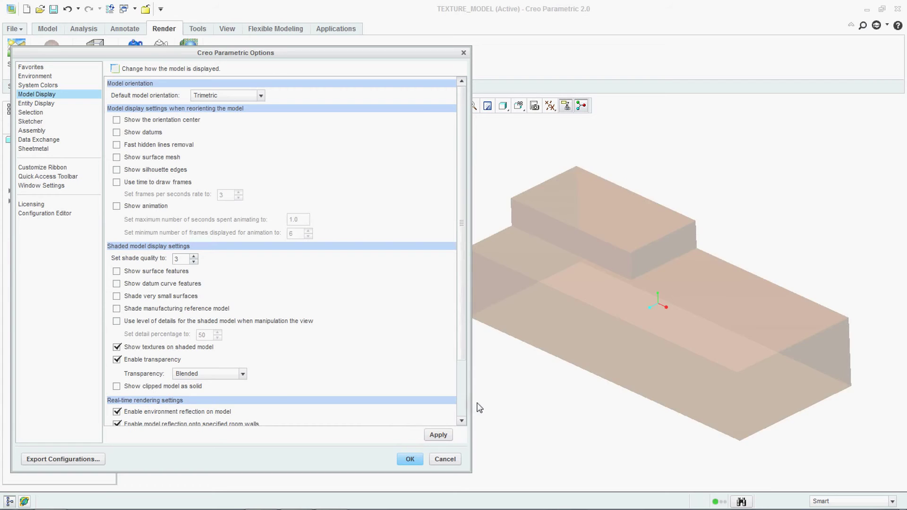
- Set the transparency type back to Stippled, apply it, and close the options without saving a configuration file
scroll(649, 238, "up", 3)
left_click(203, 376)
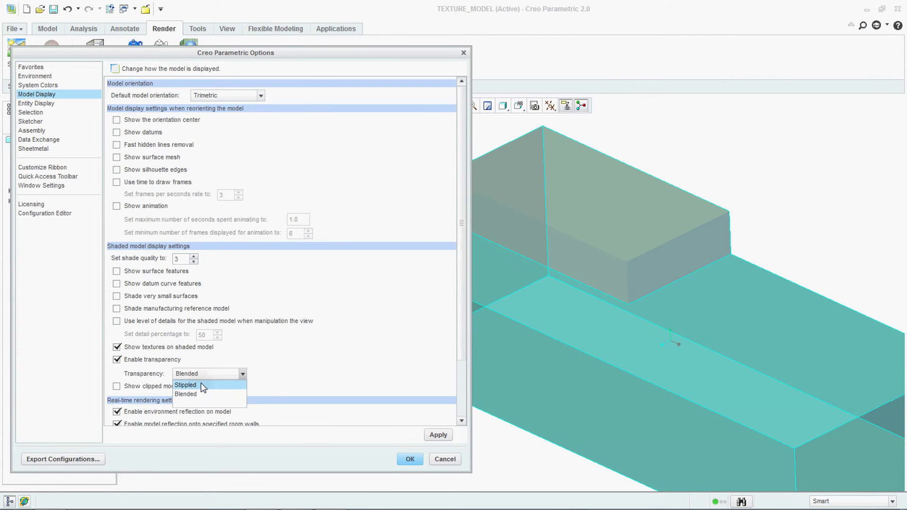
left_click(199, 389)
left_click(436, 435)
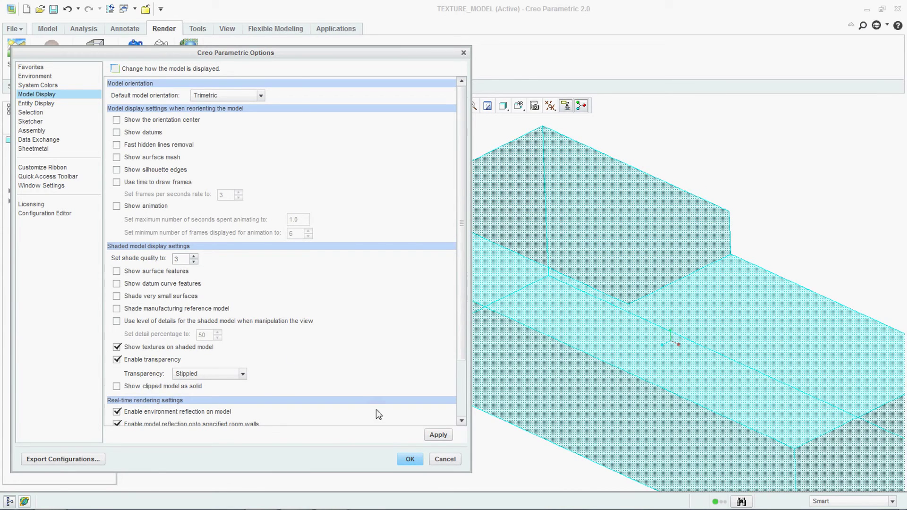
scroll(733, 219, "down", 2)
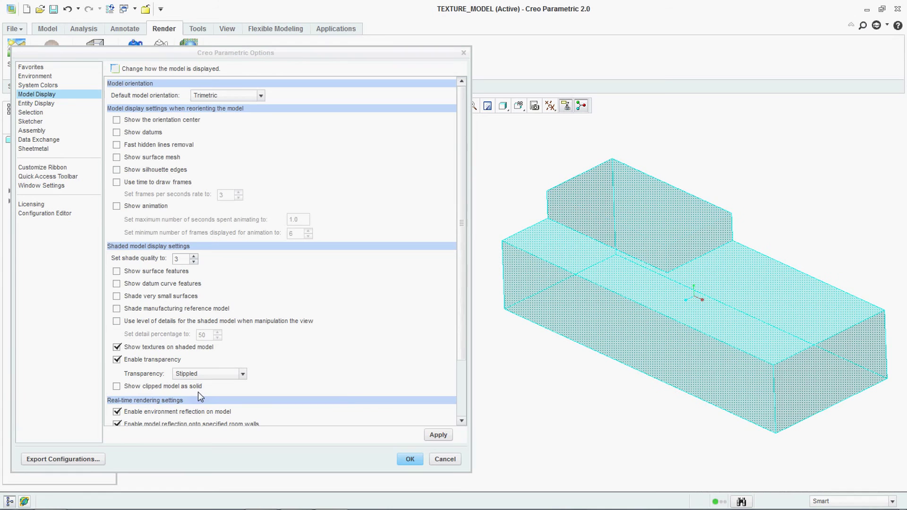
left_click(409, 460)
left_click(453, 302)
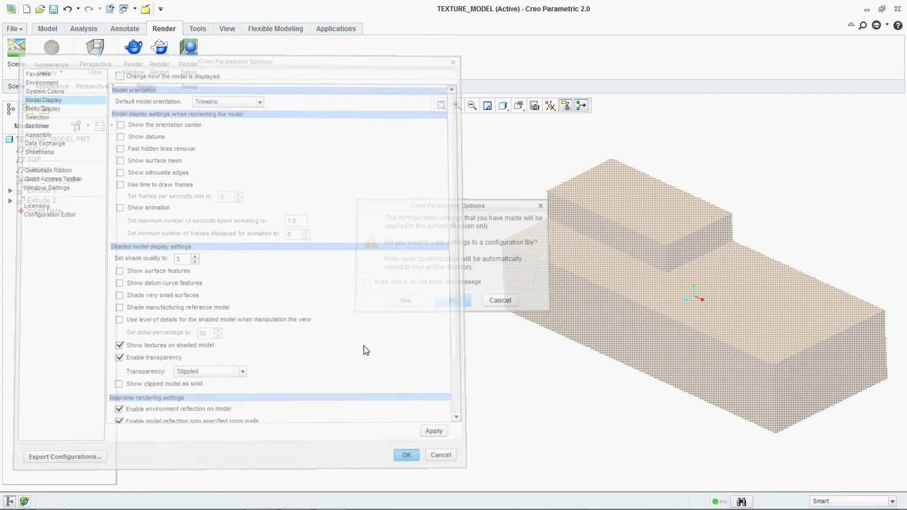
- Apply the default grey appearance from My Appearances to the whole TEXTURE_MODEL part
scroll(352, 358, "down", 3)
scroll(367, 331, "up", 2)
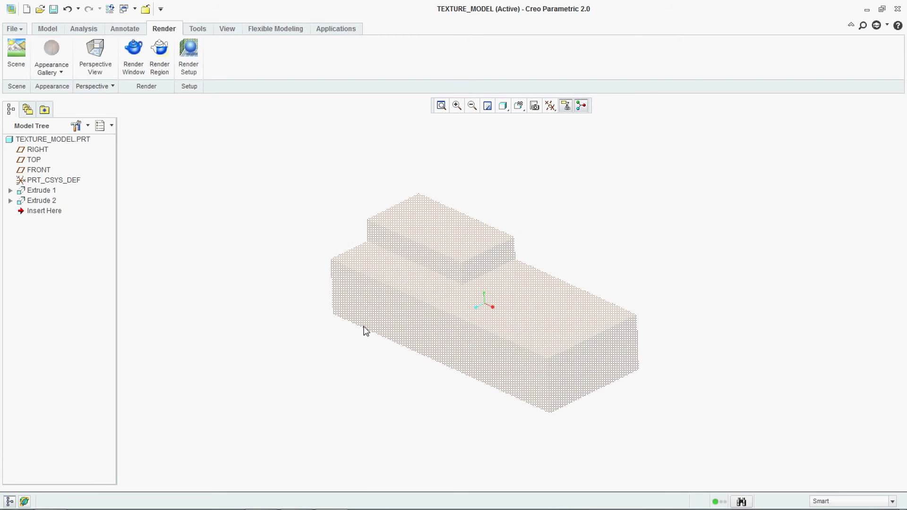
left_click(19, 30)
key("Escape")
left_click(65, 78)
left_click(52, 143)
left_click(52, 141)
middle_click(226, 293)
scroll(321, 235, "up", 2)
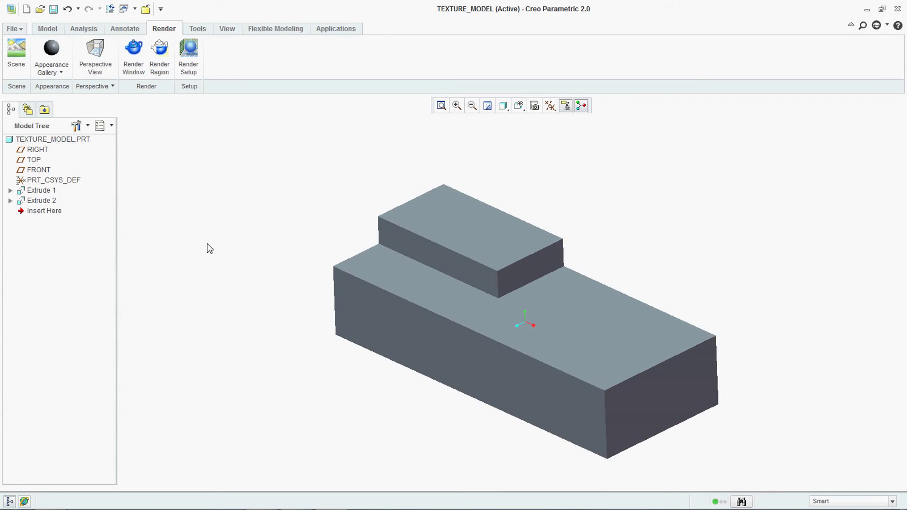
scroll(210, 249, "down", 1)
- Create a new appearance from the default grey one in My Appearances and open its color for editing
left_click(47, 71)
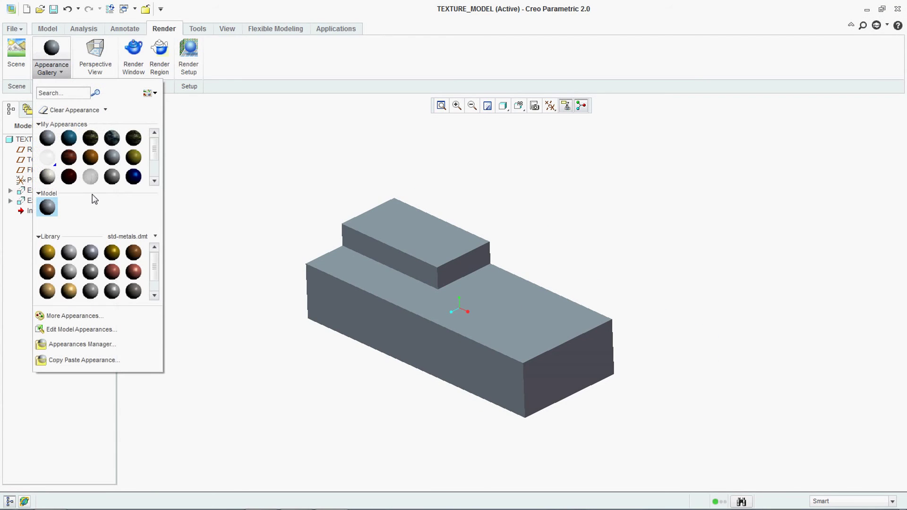
right_click(48, 139)
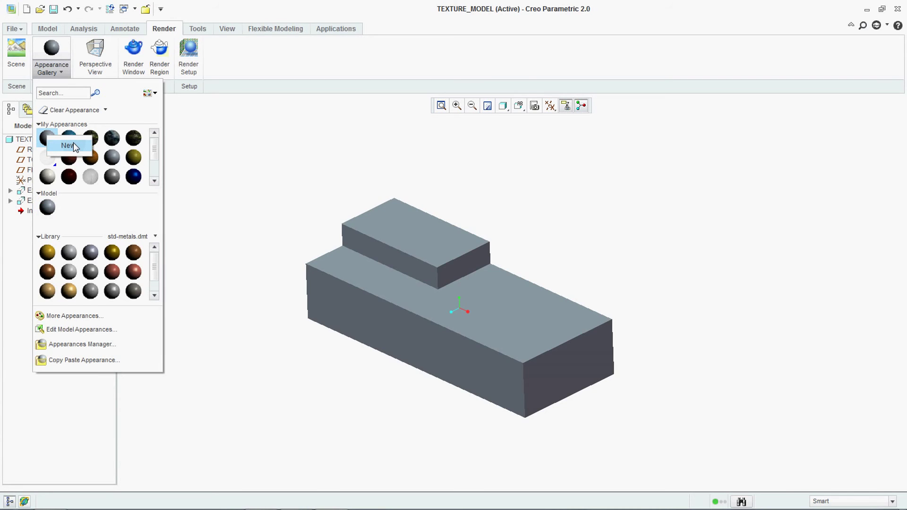
left_click(68, 145)
left_click_drag(433, 50, 121, 53)
left_click(192, 243)
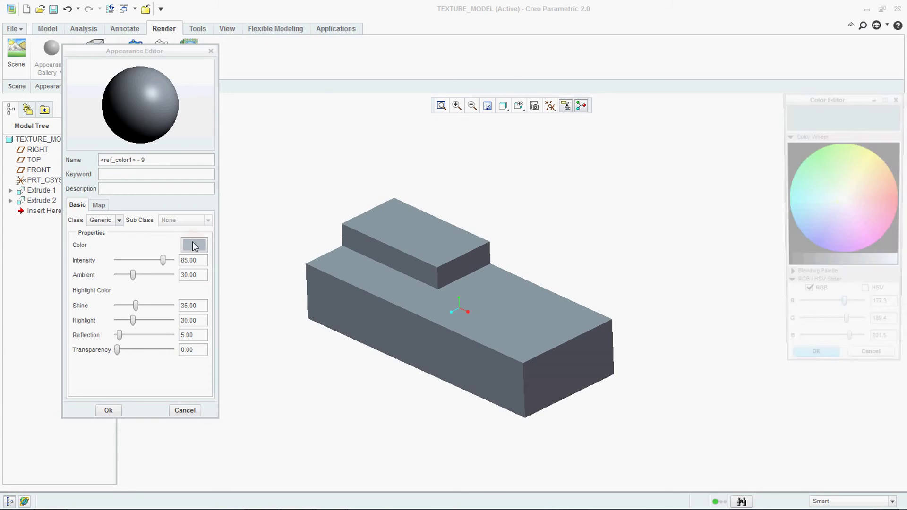
- Examine the Color Wheel, Blending Palette and RGB / HSV Slider sections of the Color Editor
left_click(798, 136)
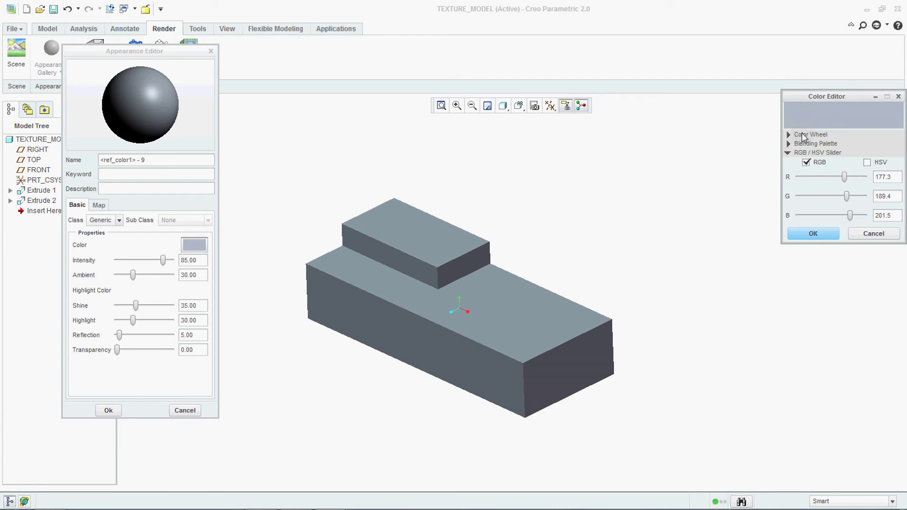
left_click(804, 136)
left_click(803, 135)
left_click(805, 144)
left_click(806, 144)
left_click(805, 153)
left_click(805, 153)
- Set the new appearance's color to a dark blue of about RGB 57.5, 93.4, 128.7 and accept the color and the appearance
mouse_move(844, 177)
left_mouse_down()
mouse_move(813, 176)
mouse_move(834, 216)
mouse_move(859, 216)
mouse_move(850, 199)
mouse_move(852, 209)
mouse_move(813, 204)
left_mouse_up()
left_click(809, 135)
left_click_drag(892, 264, 838, 262)
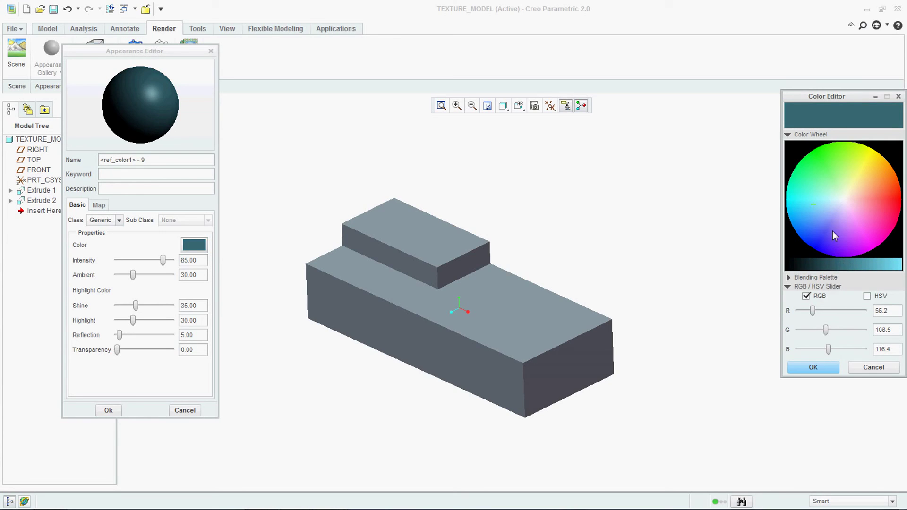
left_click_drag(813, 205, 816, 215)
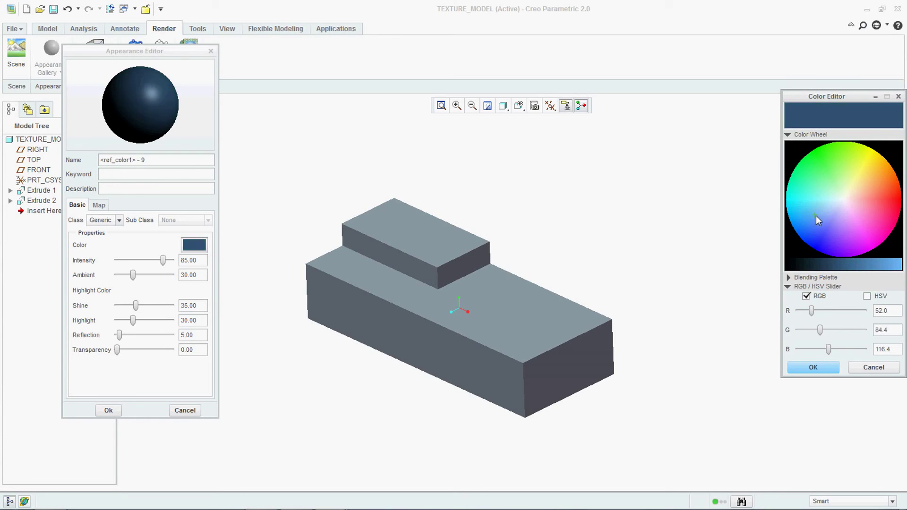
left_click_drag(858, 262, 846, 263)
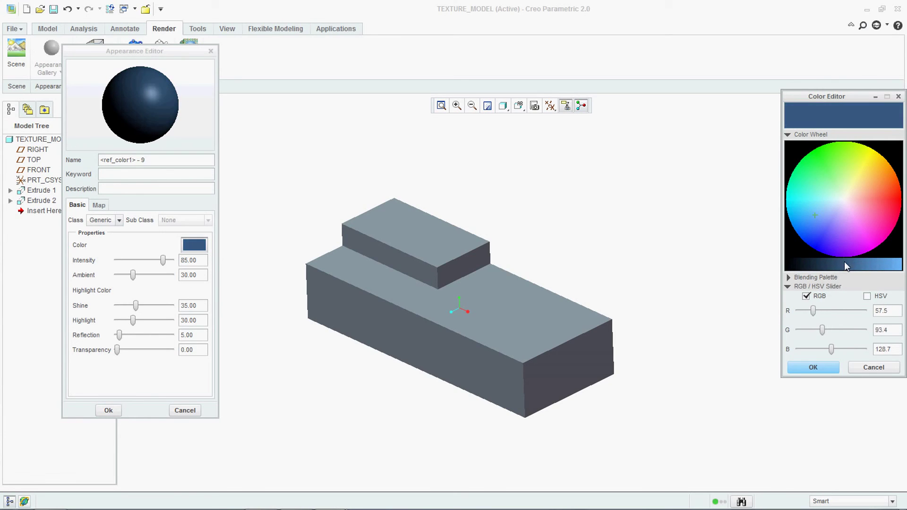
left_click(813, 367)
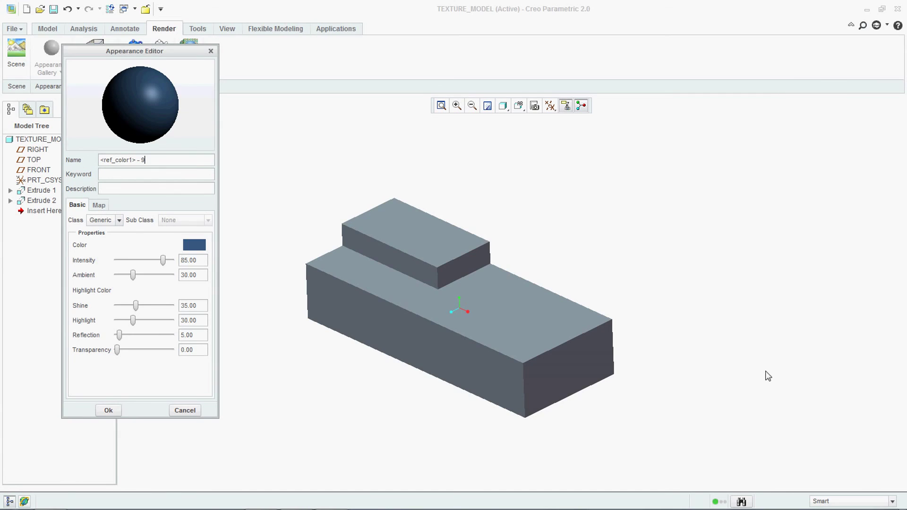
left_click(110, 410)
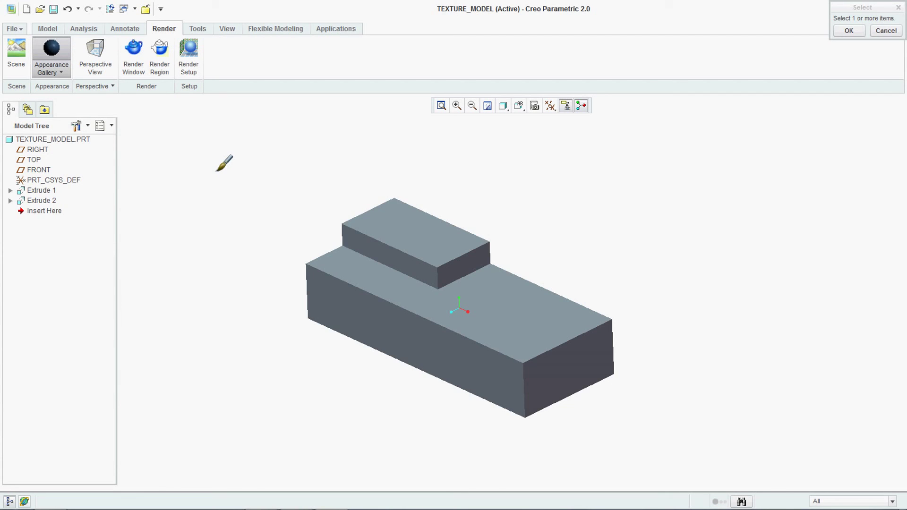
- Apply the new dark blue appearance to the whole part, and clear the part's appearance again
left_click(81, 141)
middle_click(198, 238)
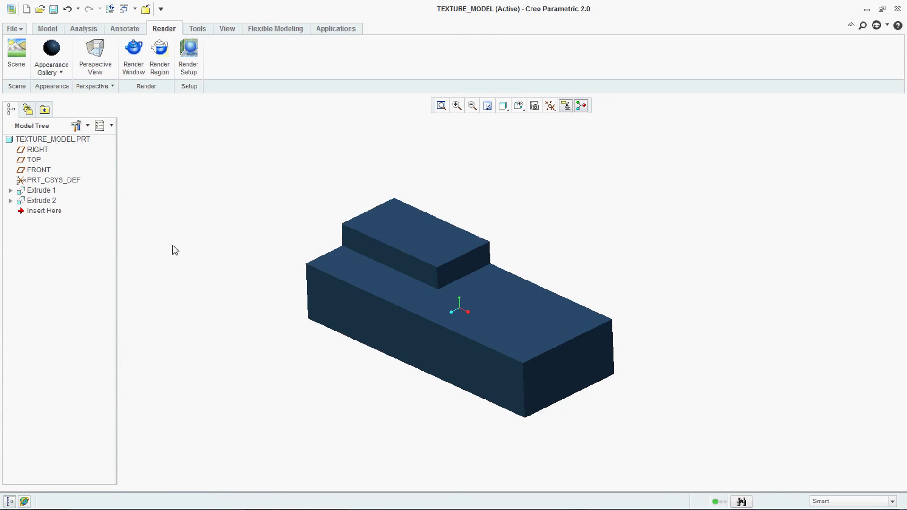
left_click(60, 73)
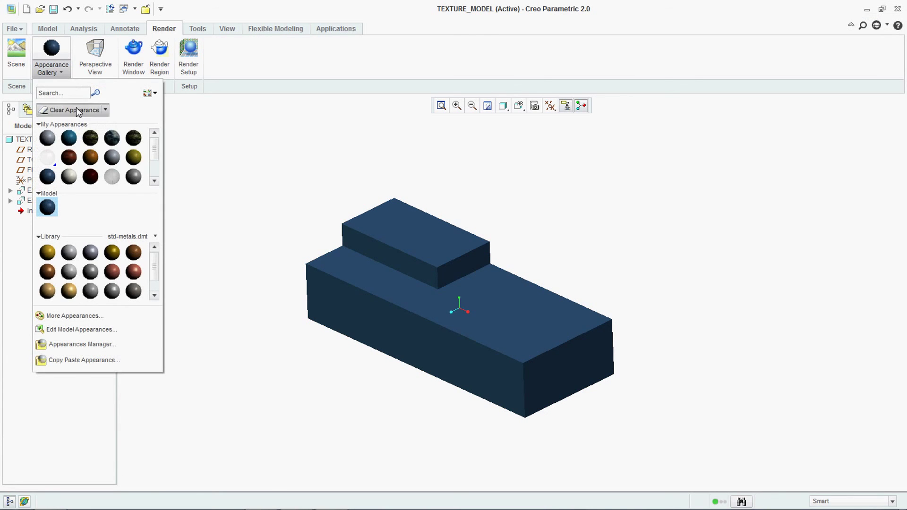
left_click(75, 107)
left_click(40, 140)
middle_click(89, 140)
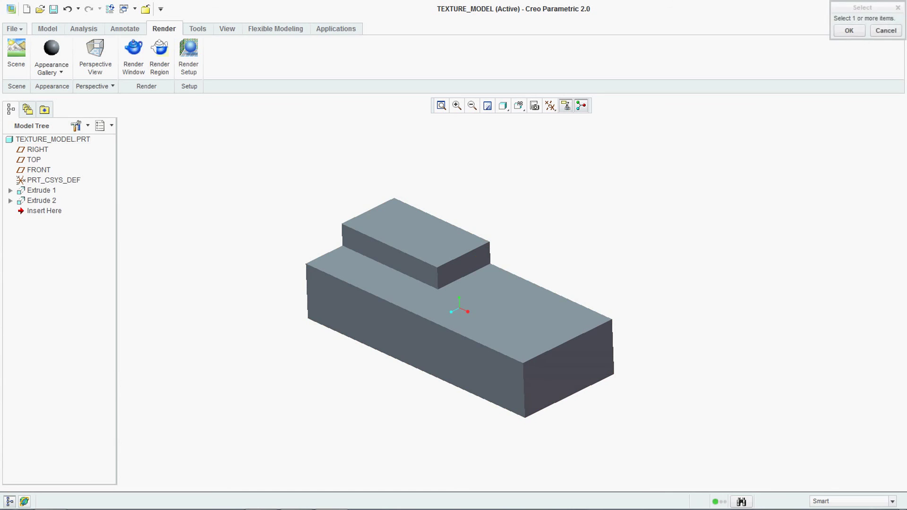
- Apply the dark blue appearance from My Appearances to the top faces of the lower and upper blocks
left_click(52, 61)
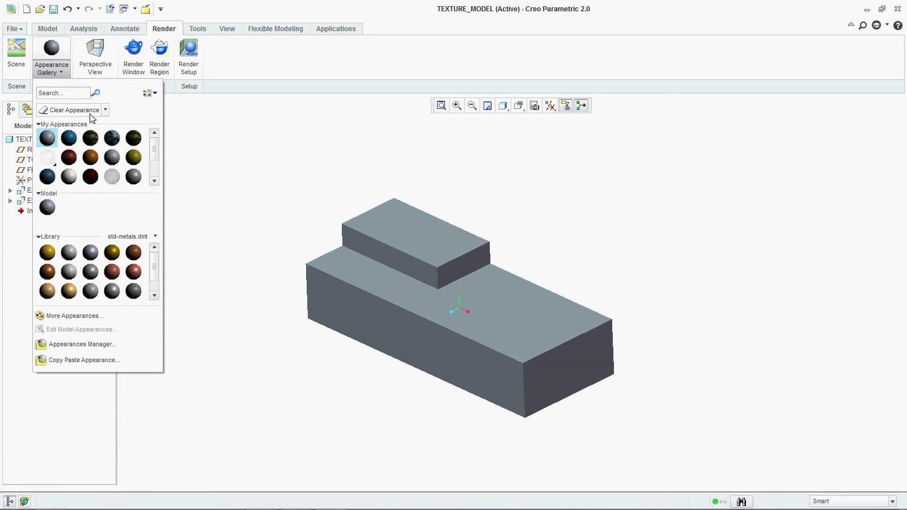
left_click(246, 222)
left_click(50, 74)
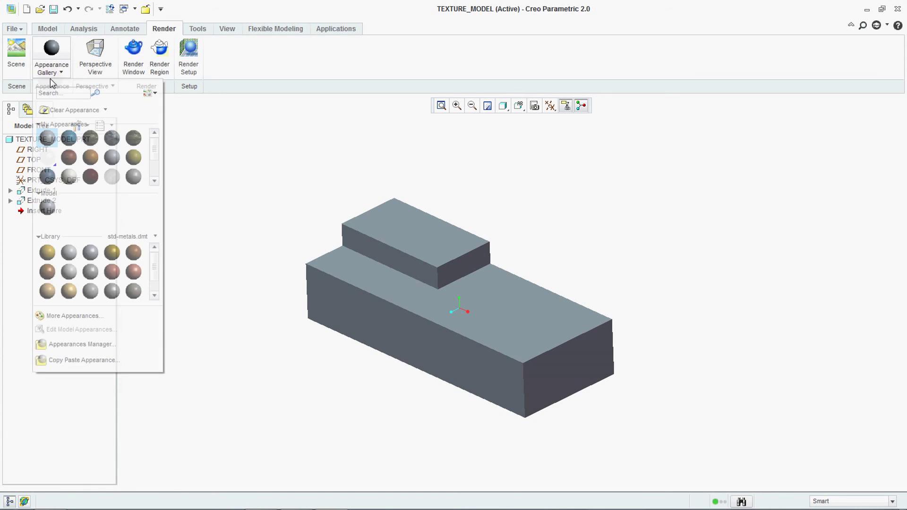
left_click(48, 178)
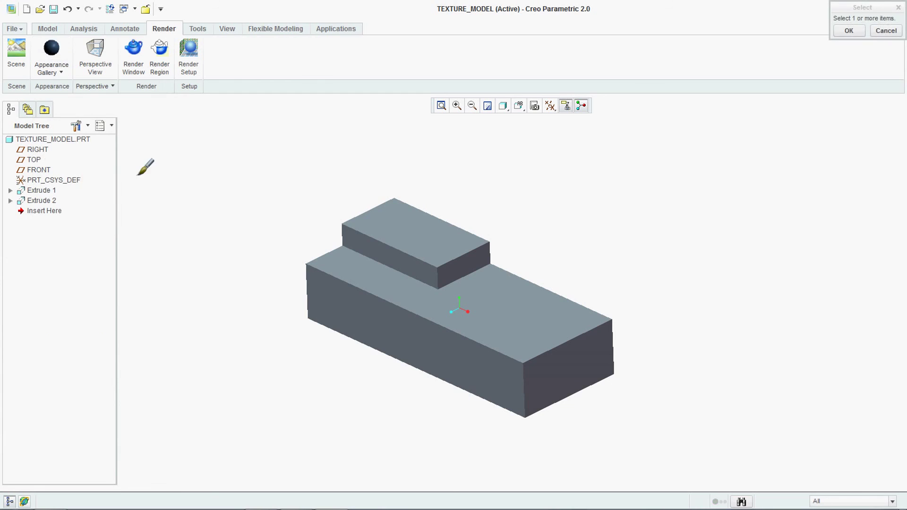
left_click(399, 209)
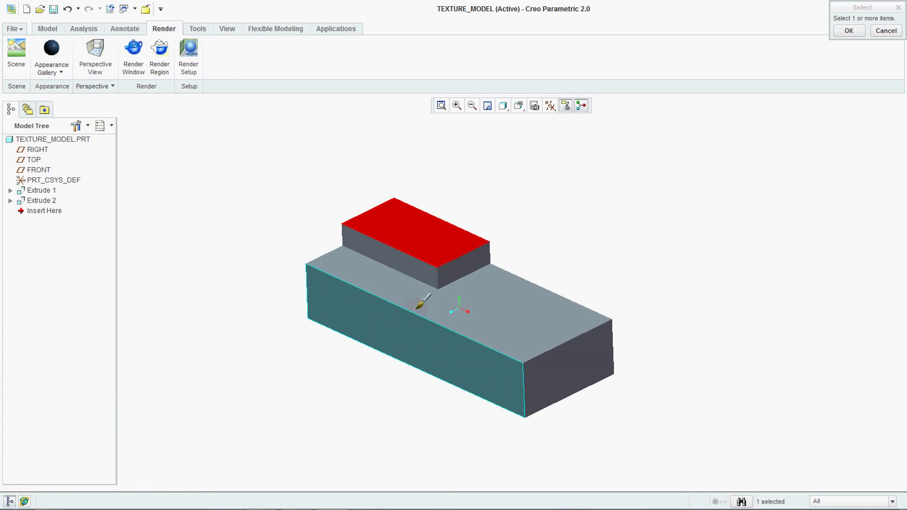
left_click(451, 298)
middle_click(249, 329)
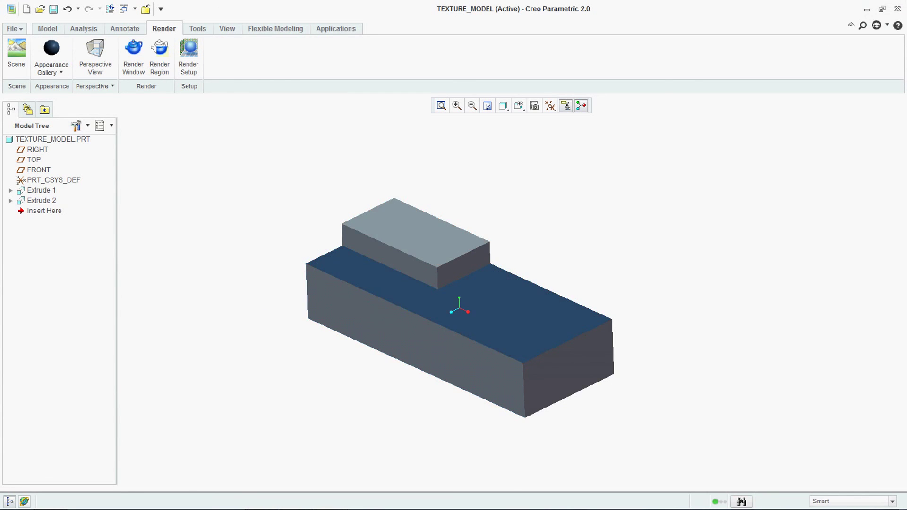
left_click(71, 61)
left_click(352, 225)
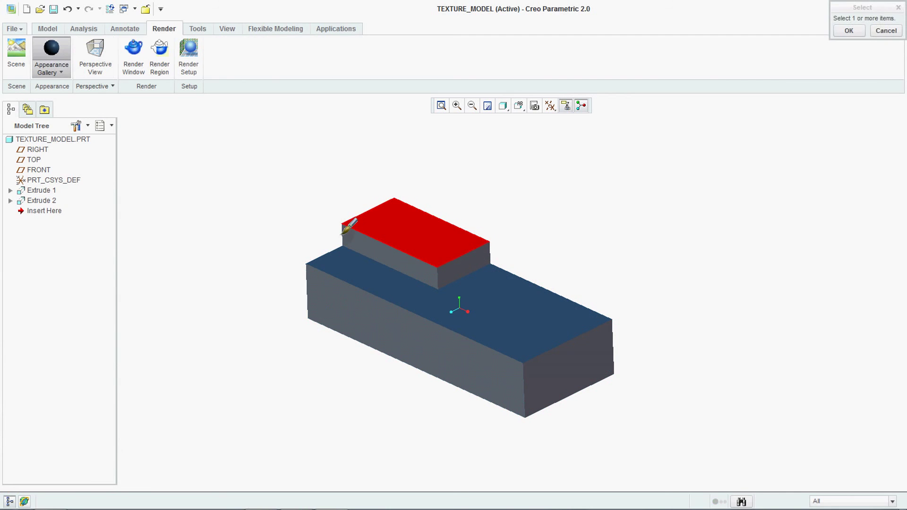
middle_click(239, 222)
- Apply the yellow appearance from My Appearances to the long front side faces of the upper and lower blocks
left_click(54, 74)
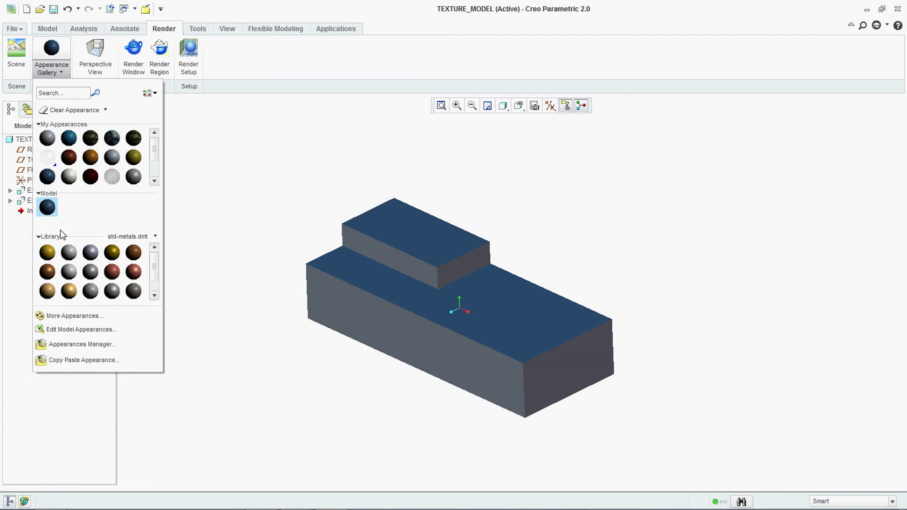
scroll(104, 166, "down", 2)
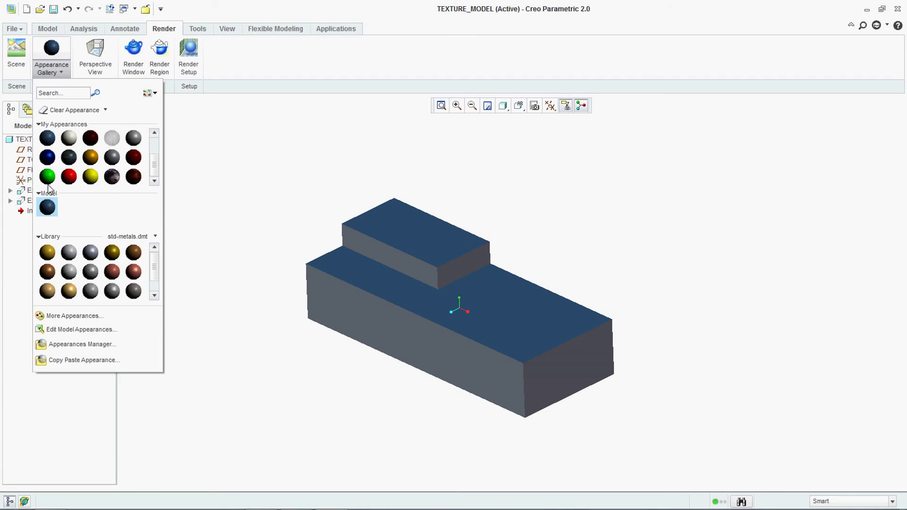
left_click(93, 181)
left_click(378, 251)
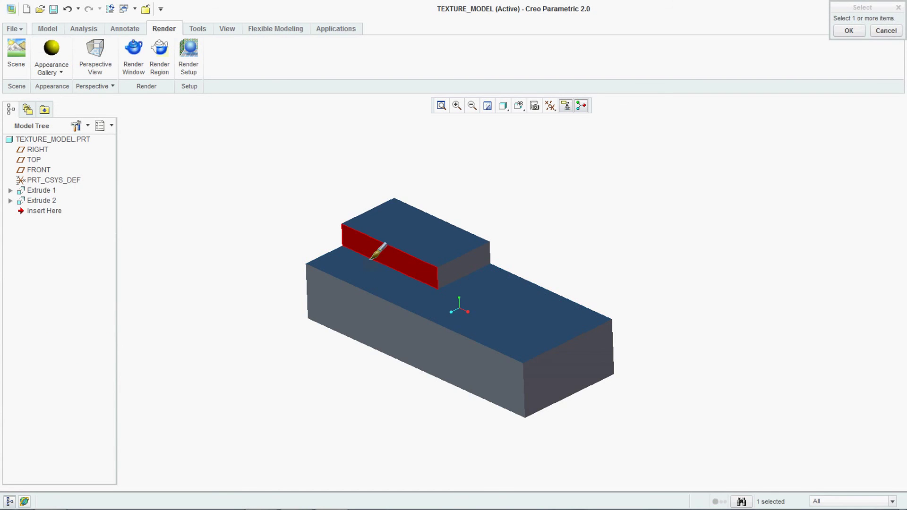
middle_click(272, 322)
left_click(52, 51)
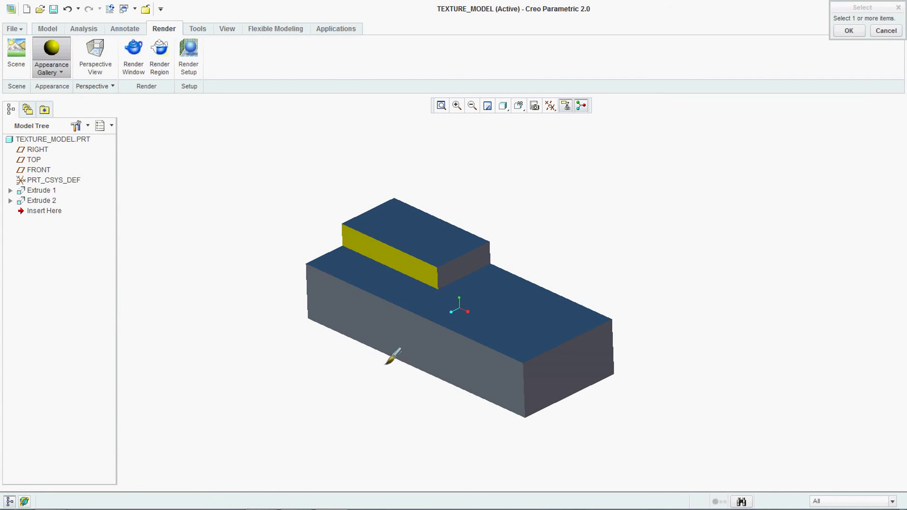
left_click(395, 339)
middle_click(284, 359)
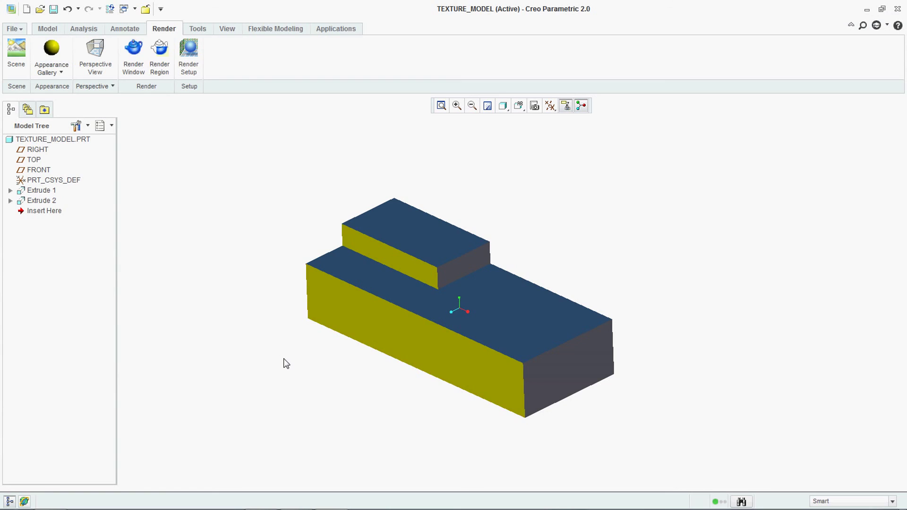